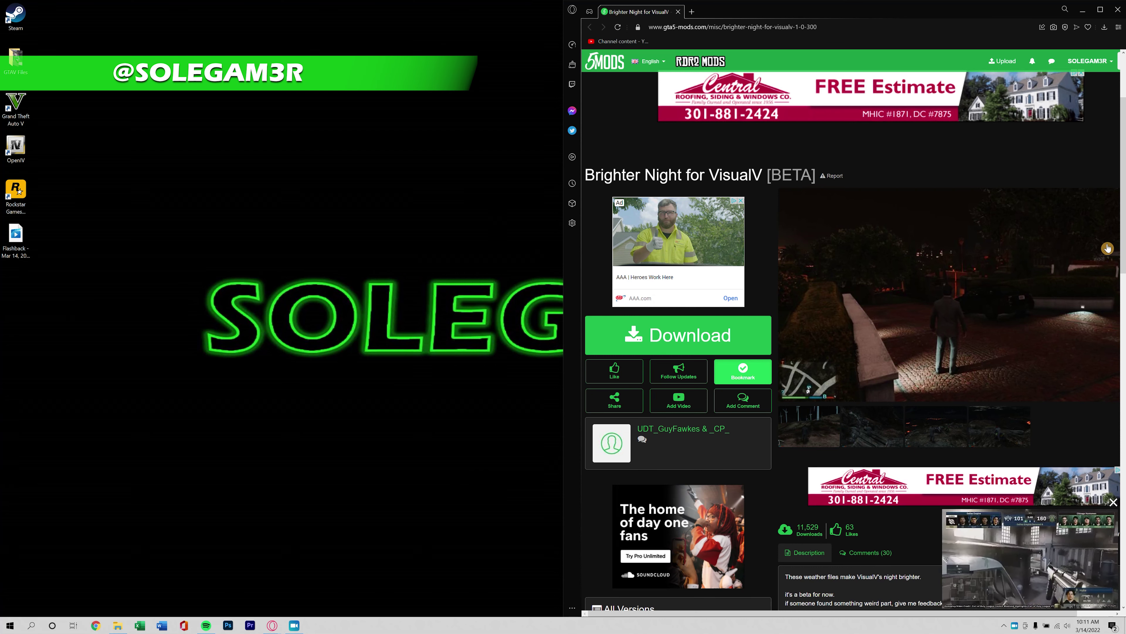
- Close the floating video ad on the Brighter Night for VisualV [BETA] mod page
click(1112, 507)
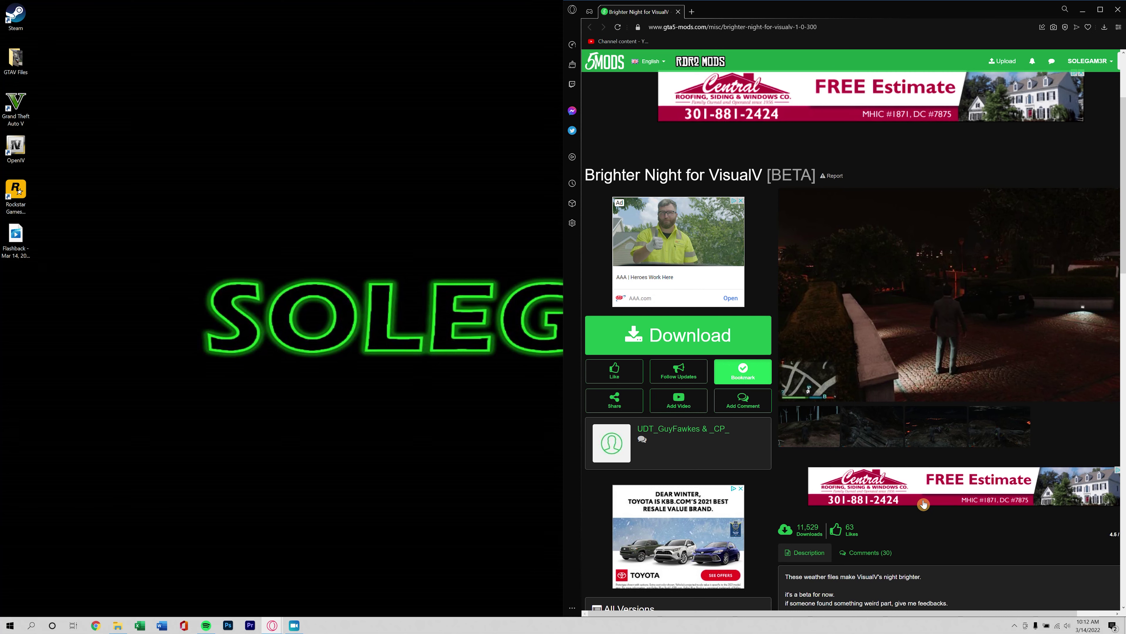
scroll(927, 501, down, 3)
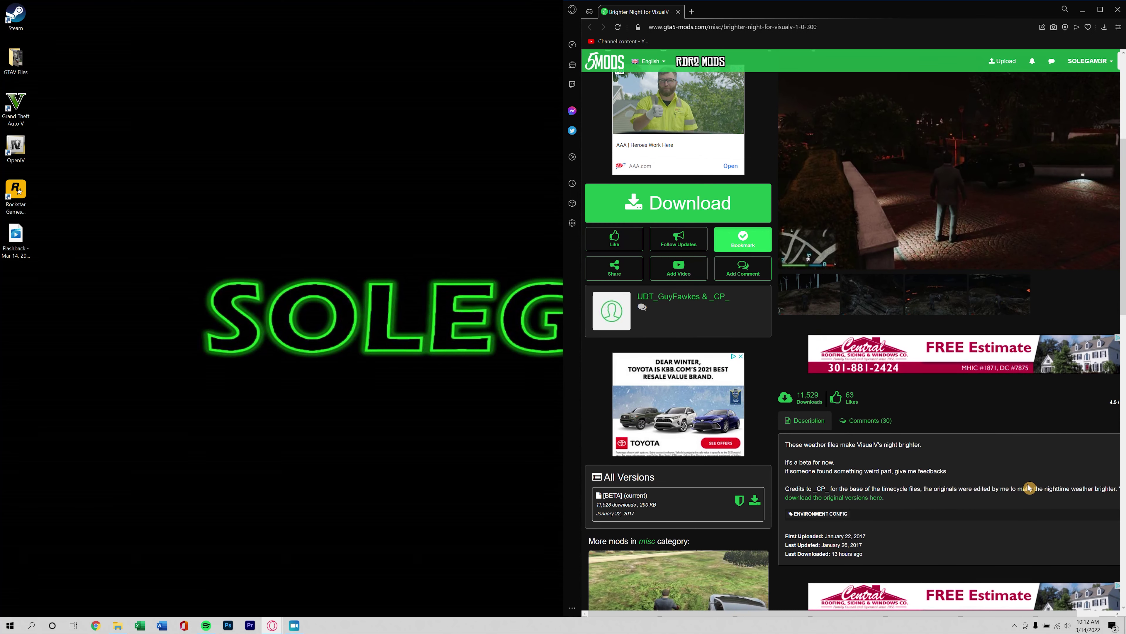
scroll(1003, 483, down, 2)
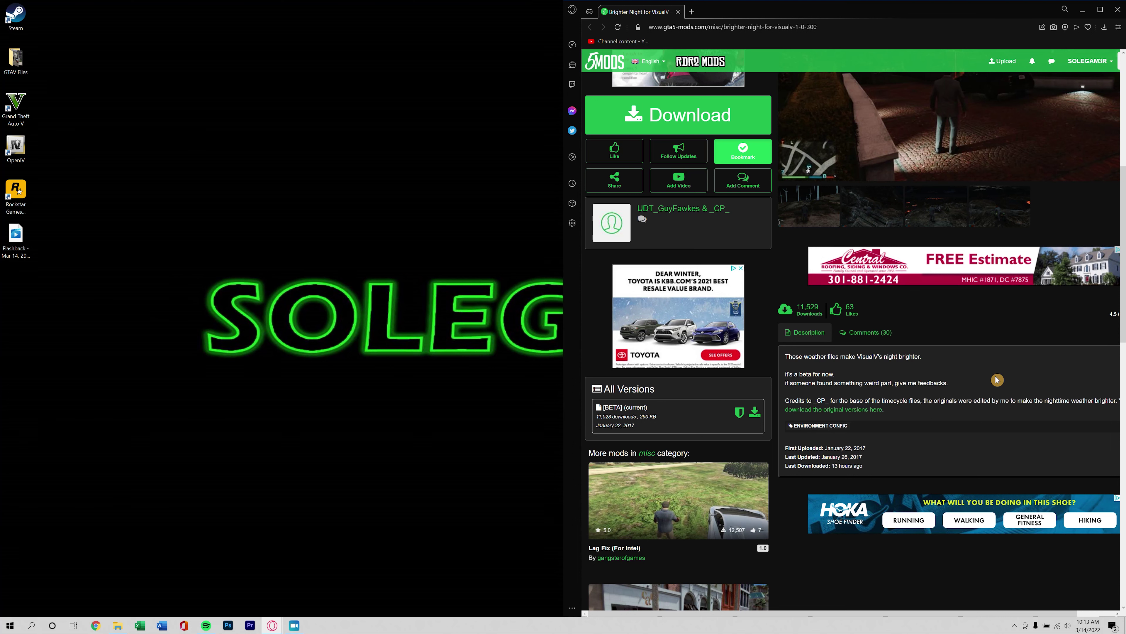
scroll(997, 379, up, 8)
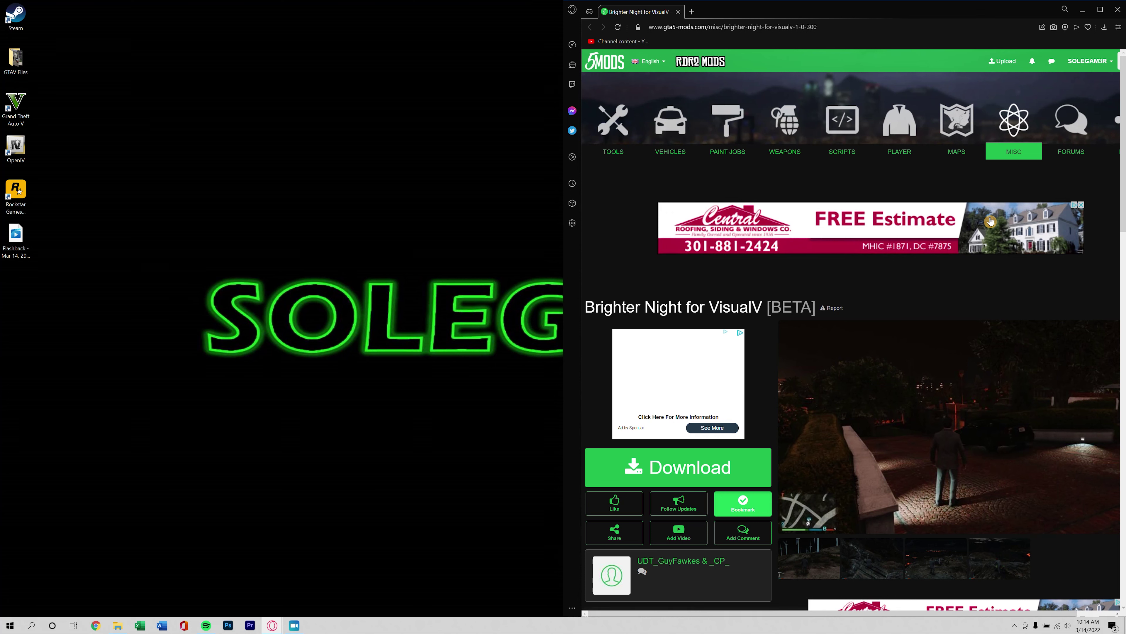
scroll(865, 337, down, 6)
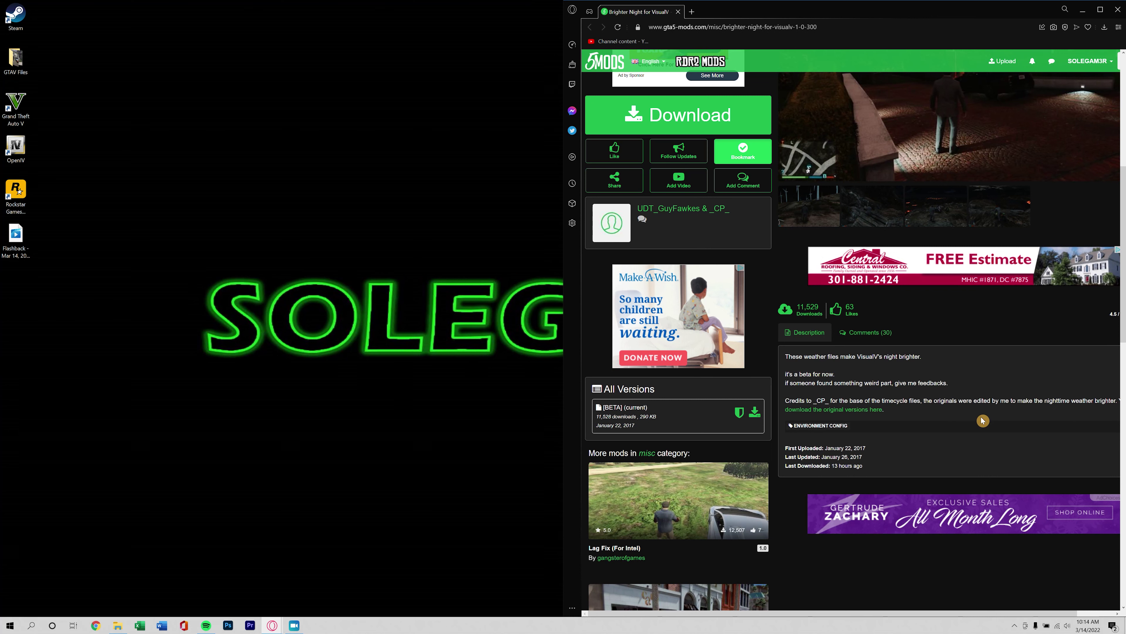
drag(903, 613, 941, 608)
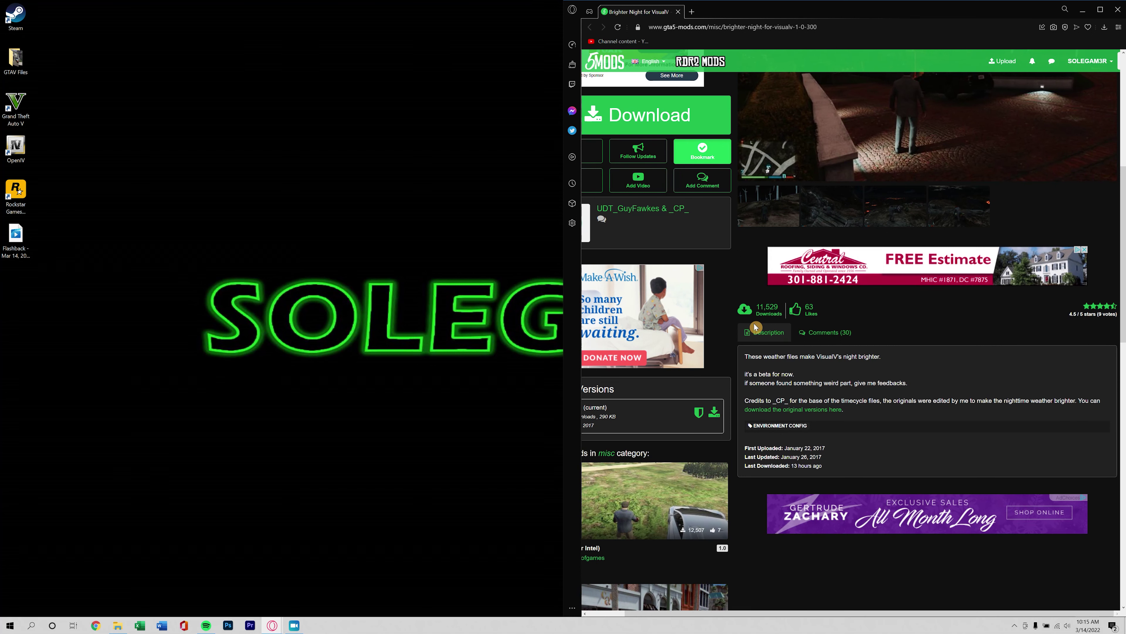
drag(842, 613, 720, 623)
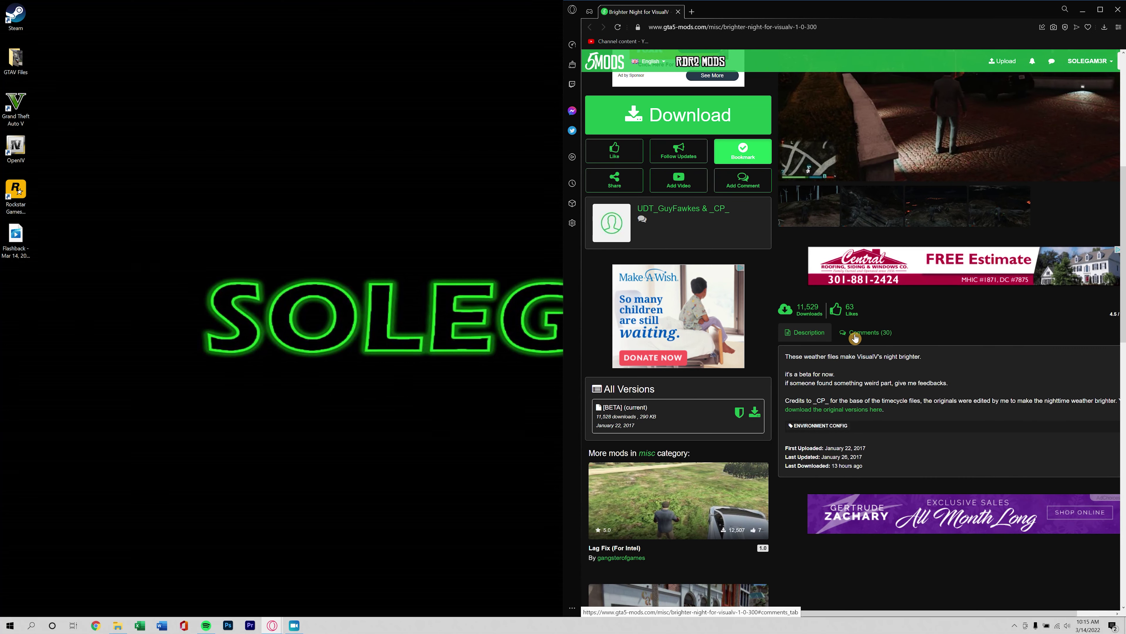
- Open the Comments (30) tab and highlight the Mods>Update>Update.rpf>common>data>timecycle path comment
click(862, 328)
scroll(976, 235, up, 3)
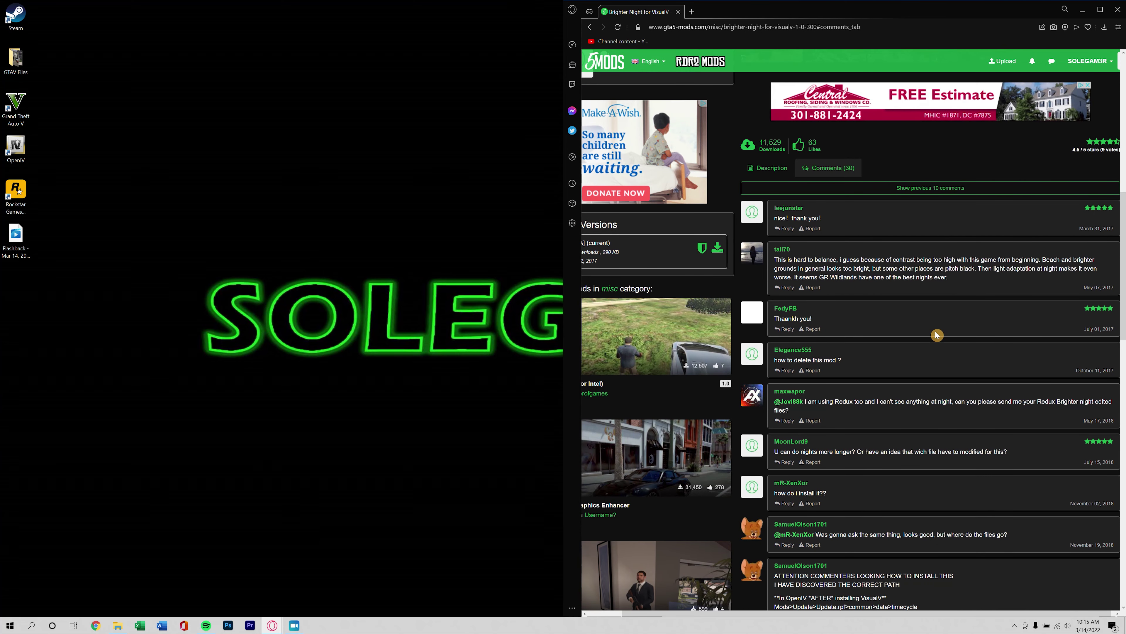
scroll(937, 335, down, 1)
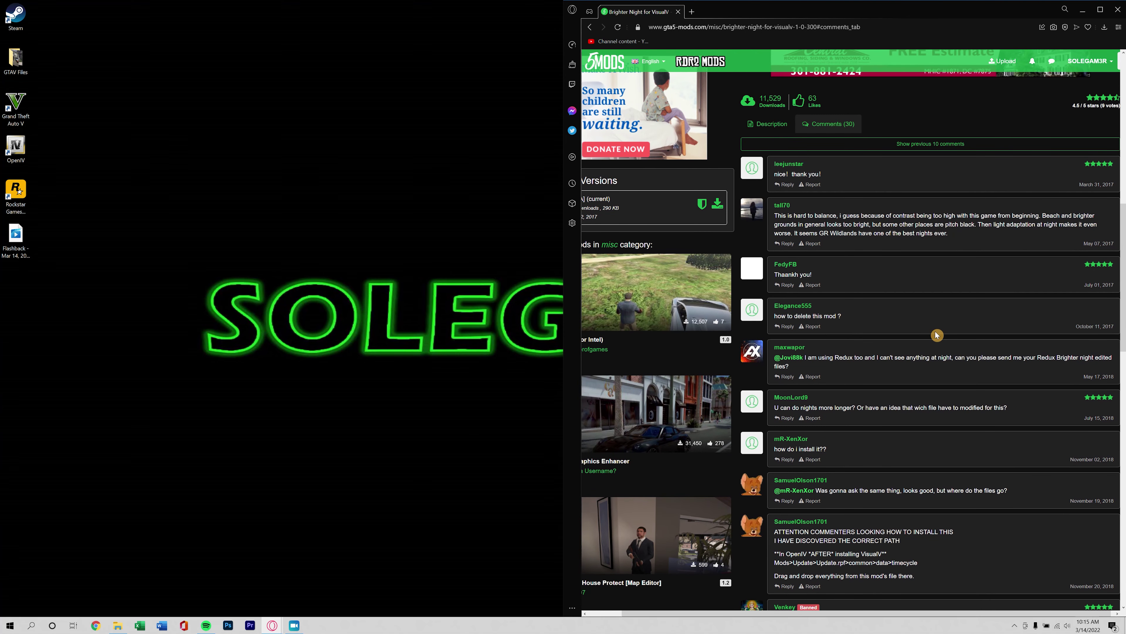
scroll(937, 334, down, 1)
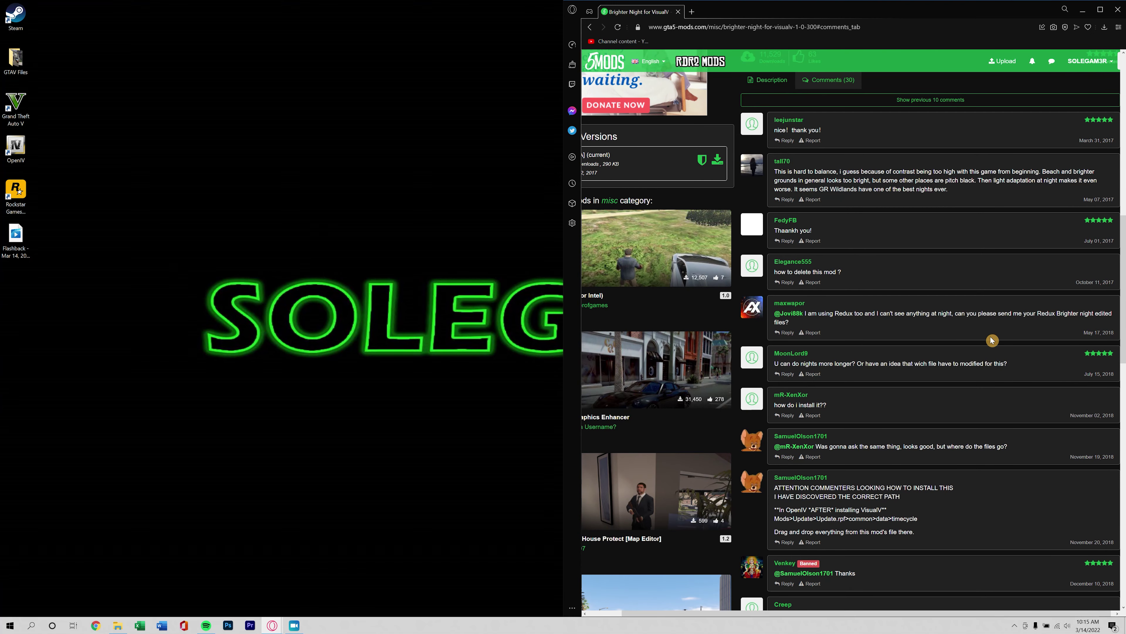
scroll(958, 338, down, 2)
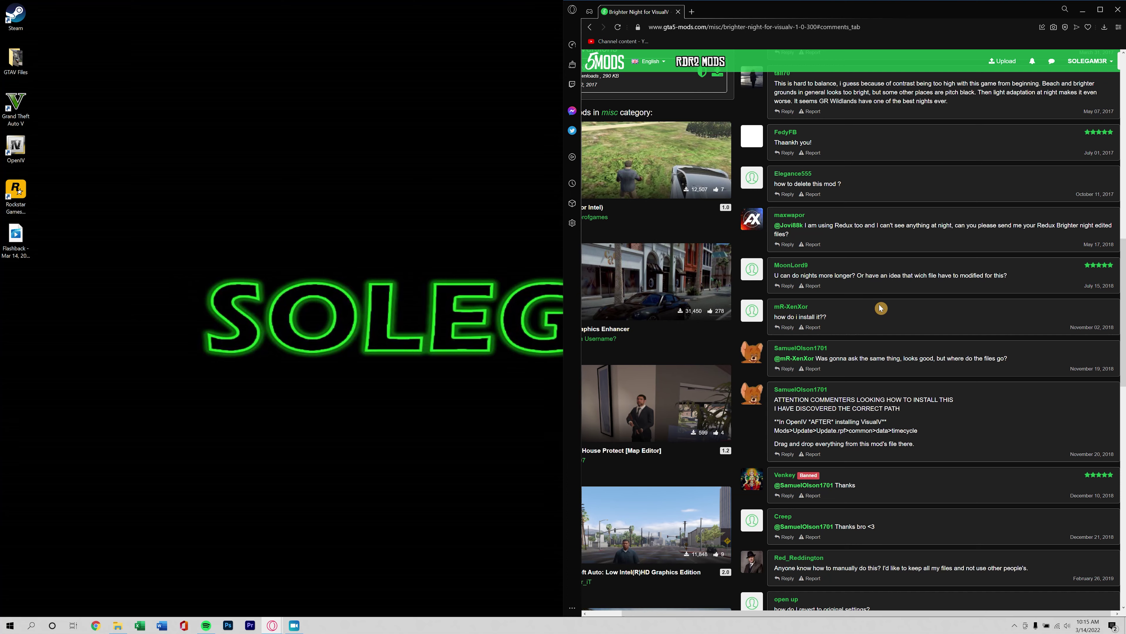
scroll(881, 307, down, 4)
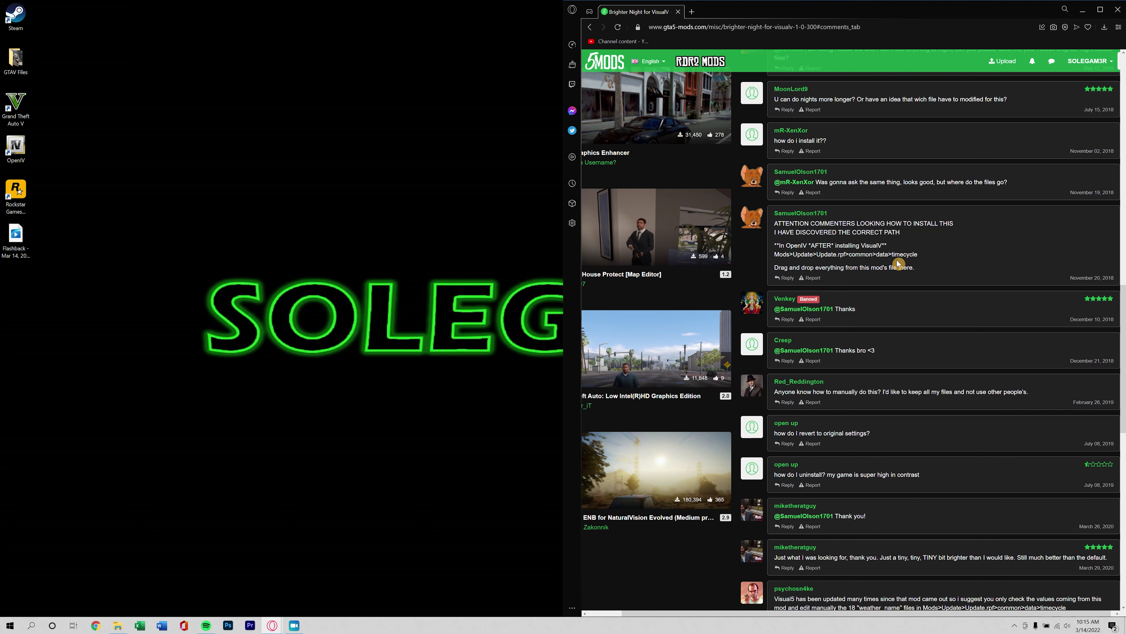
drag(899, 263, 786, 252)
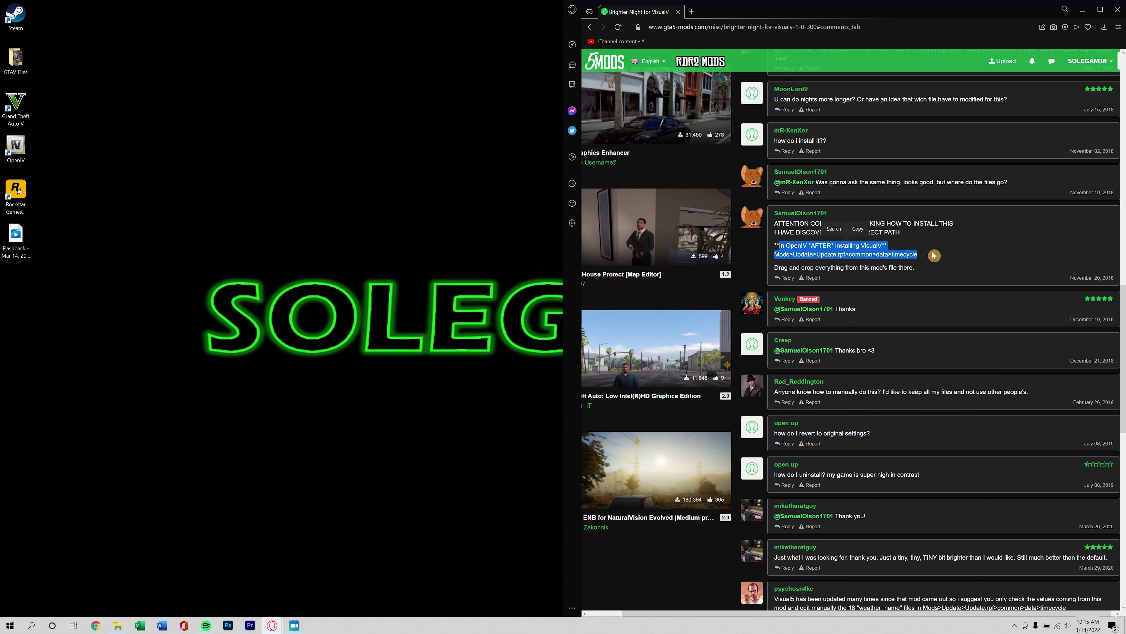
- Reload the mod page so it returns to the top
click(900, 245)
click(689, 27)
key(Return)
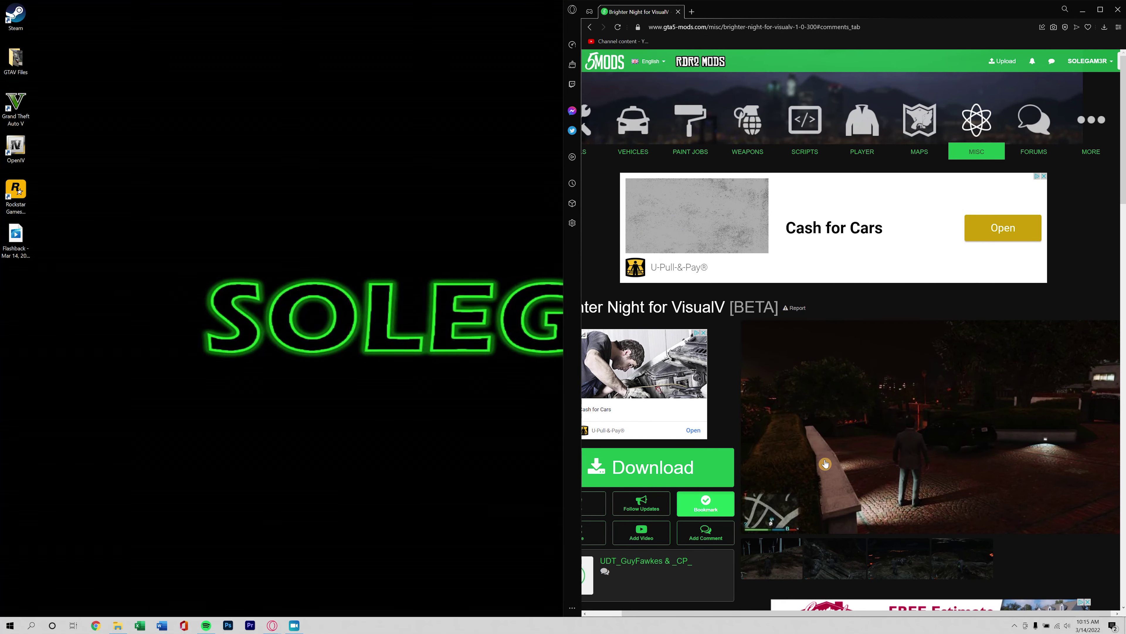
- Download the [BETA] (current) version from All Versions, getting 7bffad-timecycle.zip
scroll(824, 453, down, 15)
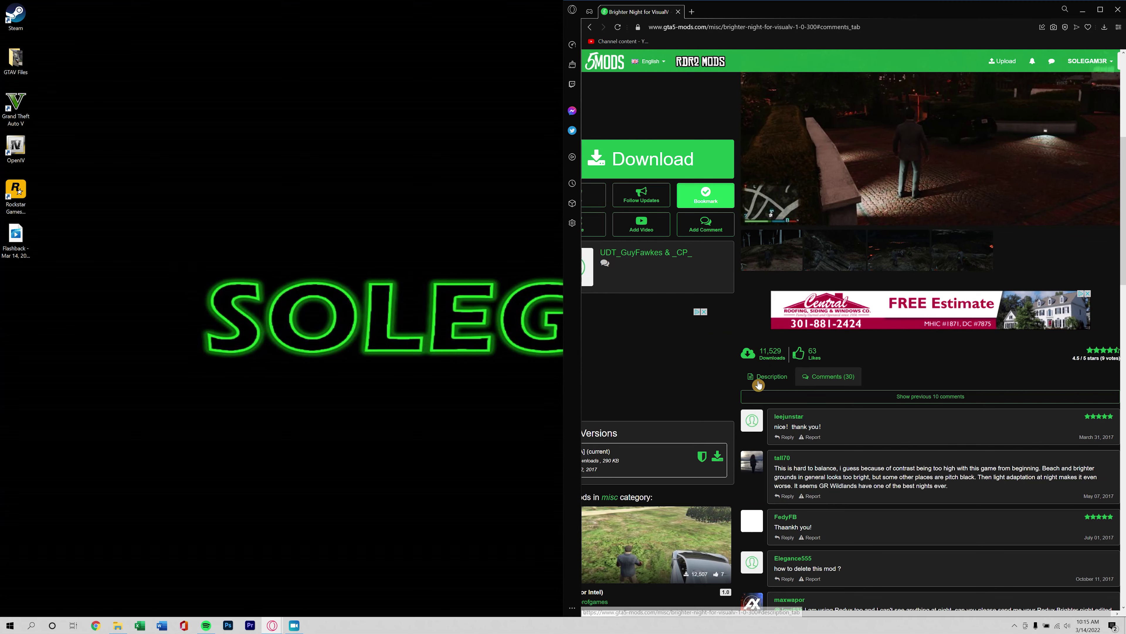
scroll(762, 377, up, 4)
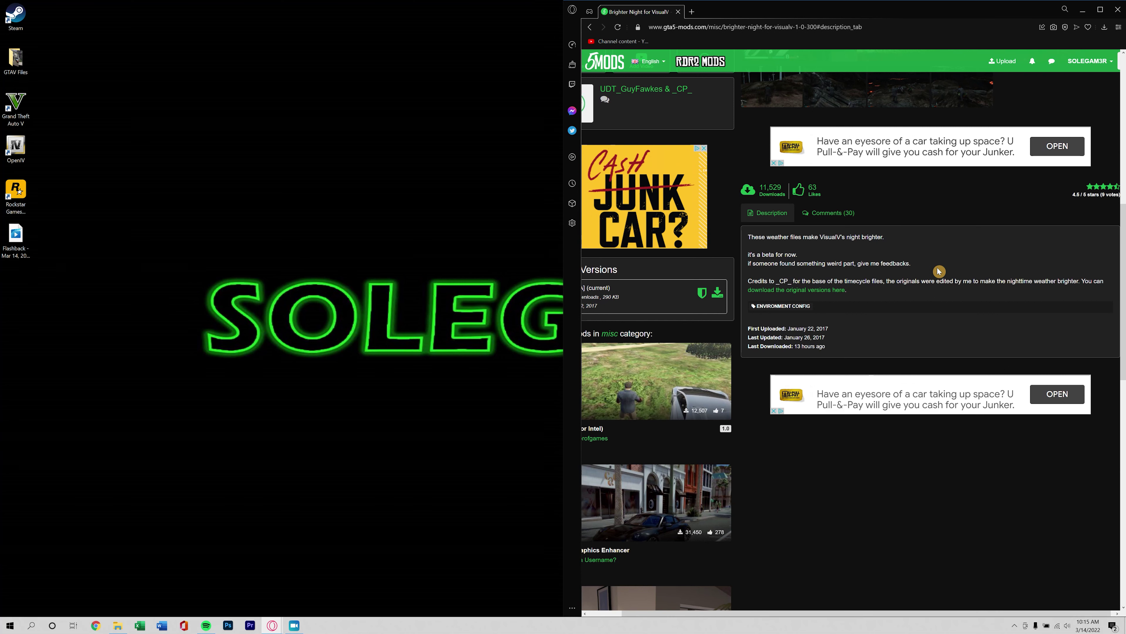
drag(775, 611, 724, 599)
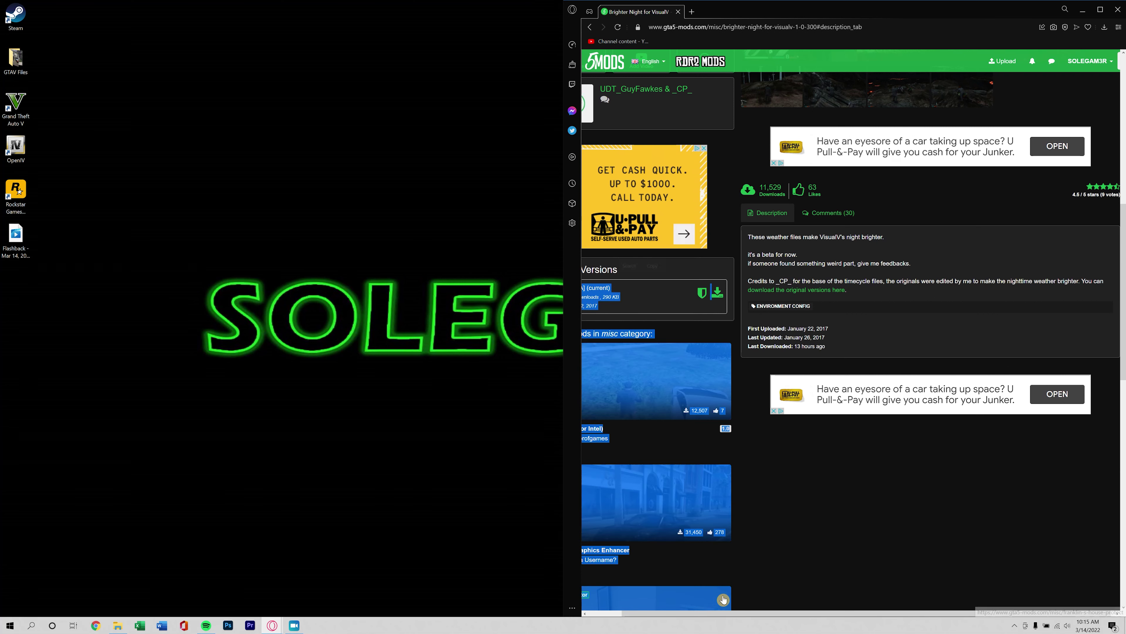
click(585, 595)
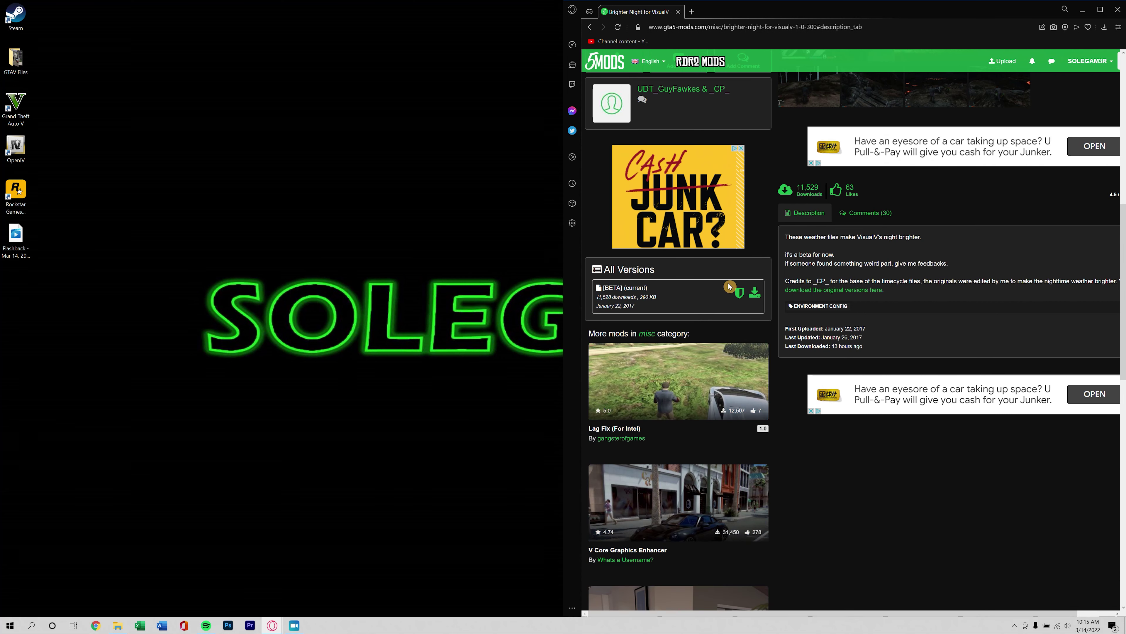
click(746, 291)
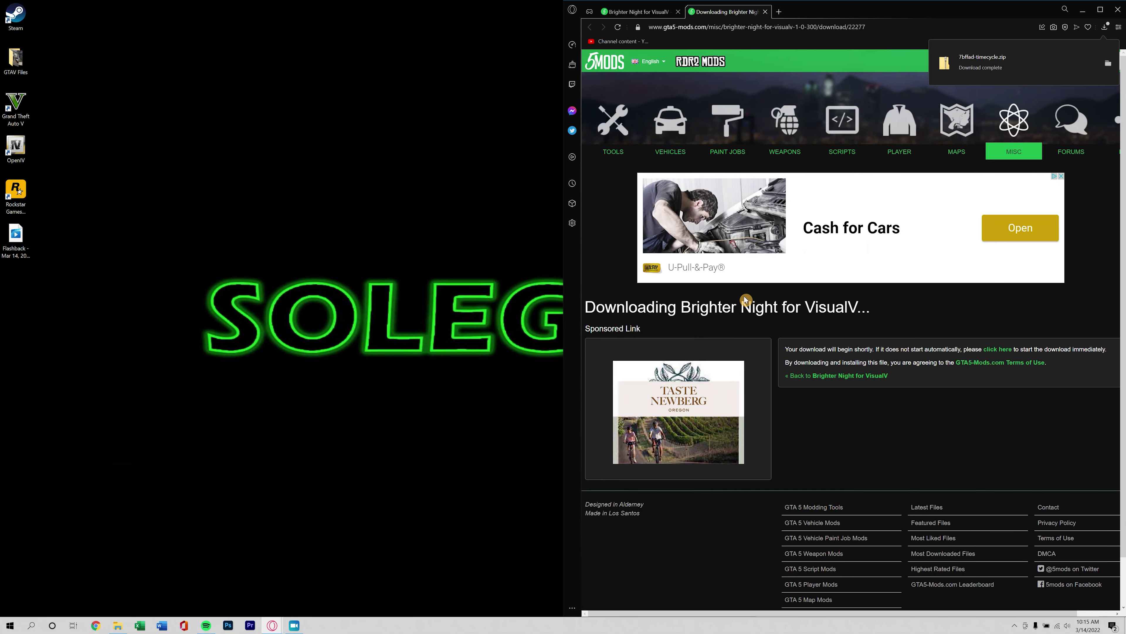
- Open 7bffad-timecycle.zip from Downloads and enlarge the window to list all 20 XML files
click(1020, 64)
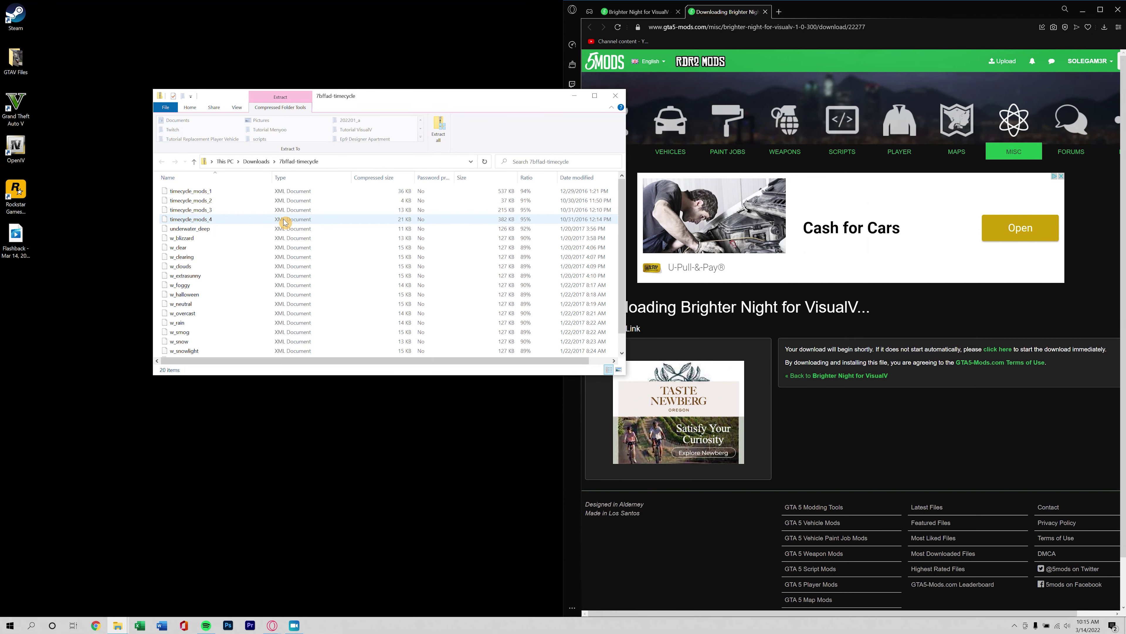
scroll(287, 219, down, 1)
scroll(287, 220, up, 1)
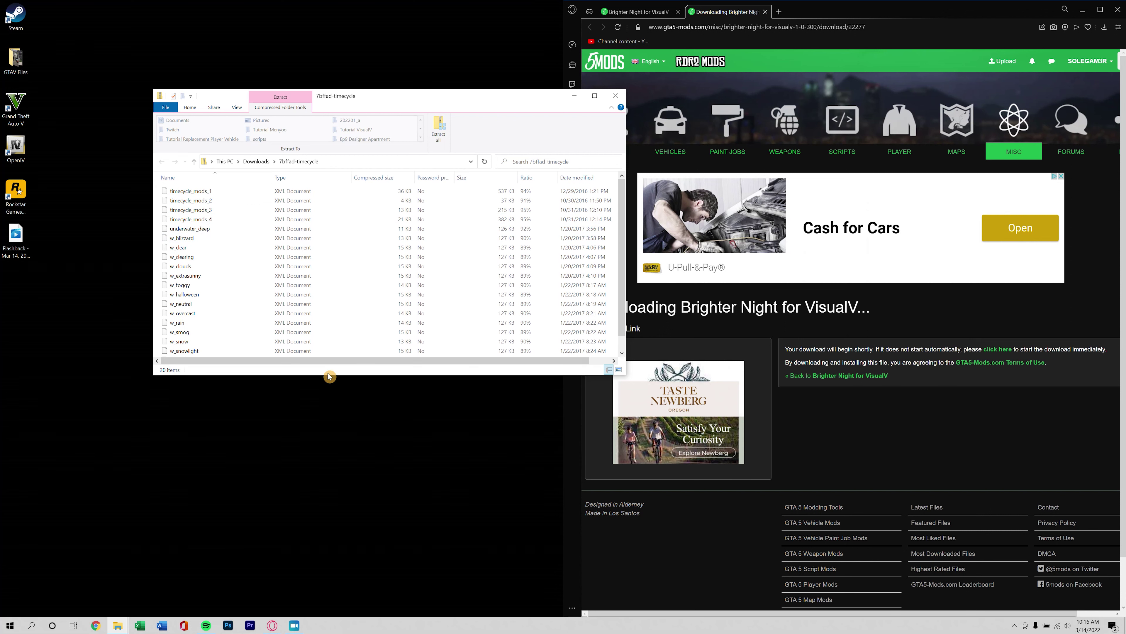
drag(326, 376, 323, 483)
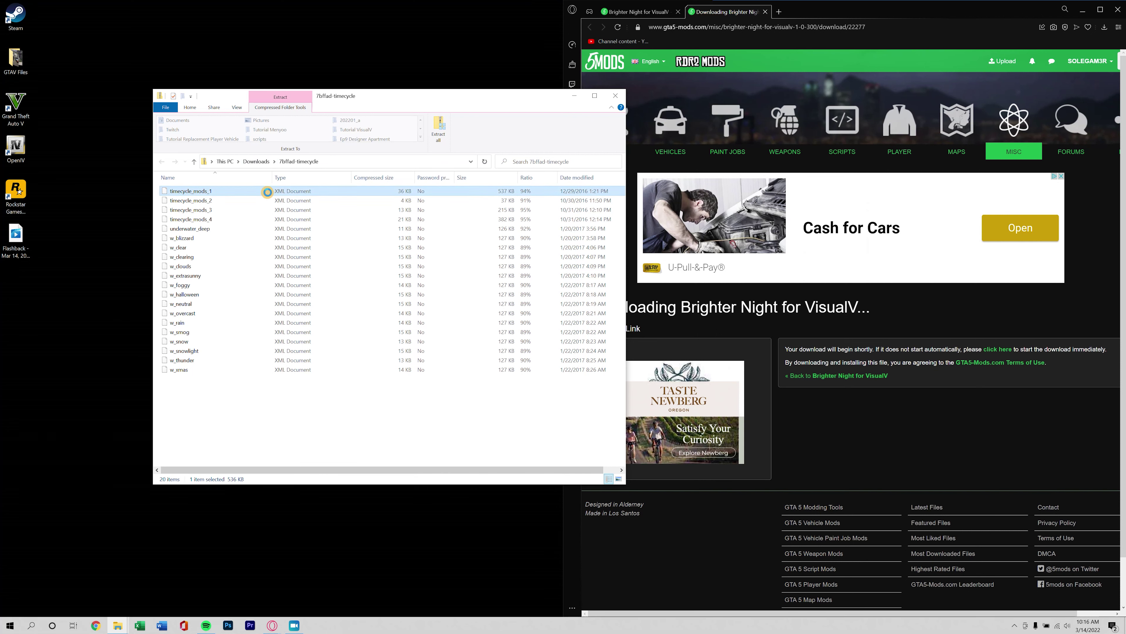
click(213, 371)
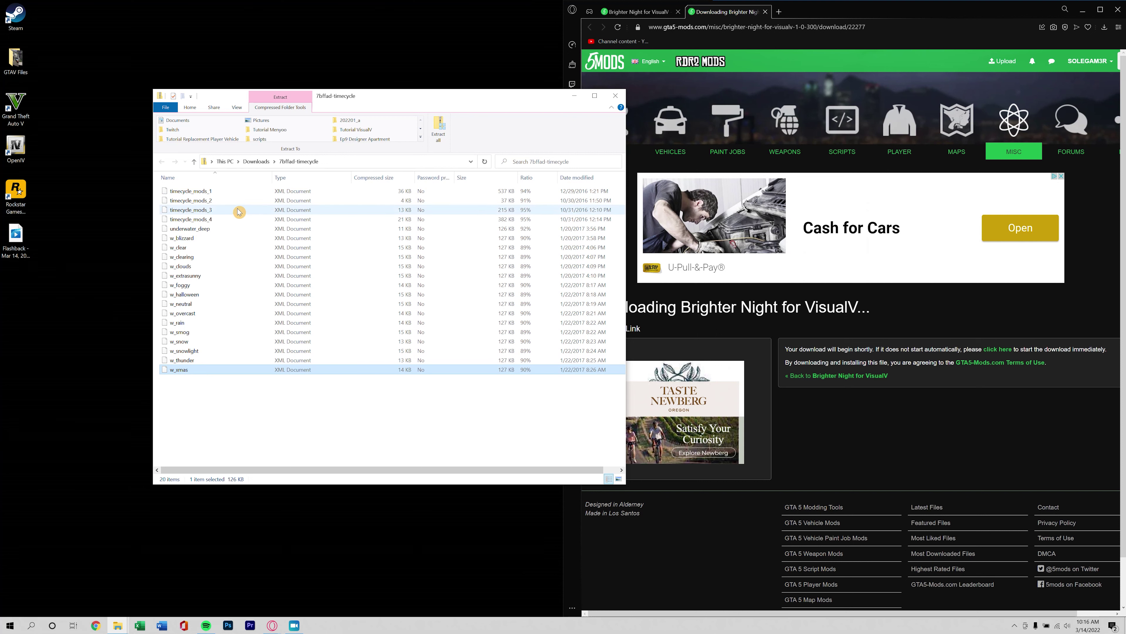
click(217, 193)
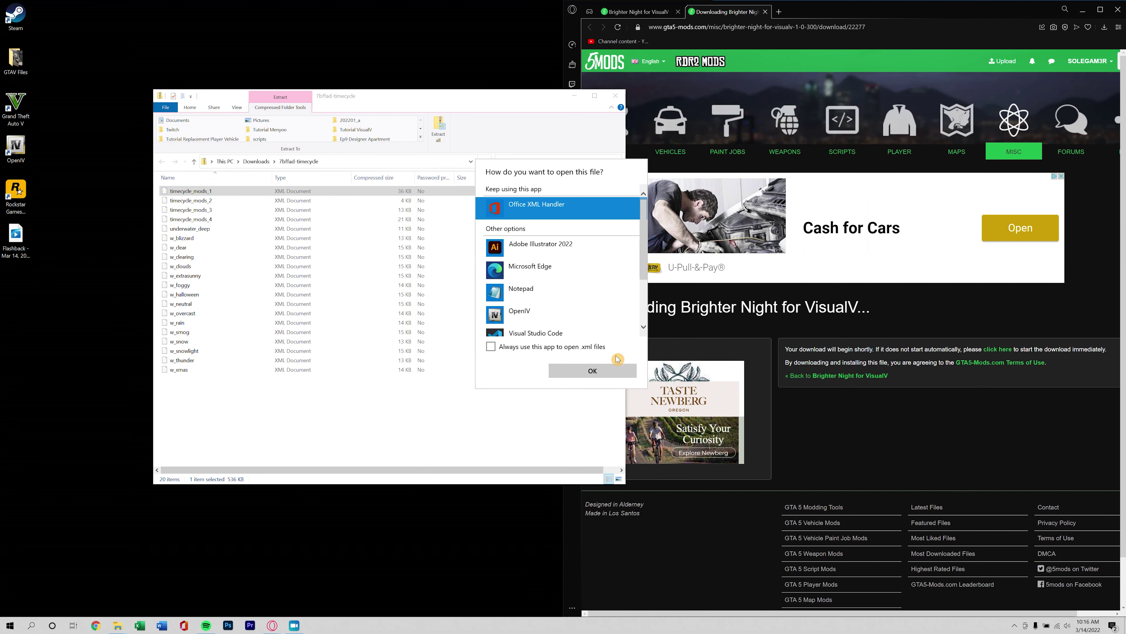
click(596, 369)
- Return to the mod's description page on the website
click(917, 449)
scroll(841, 314, down, 1)
click(652, 13)
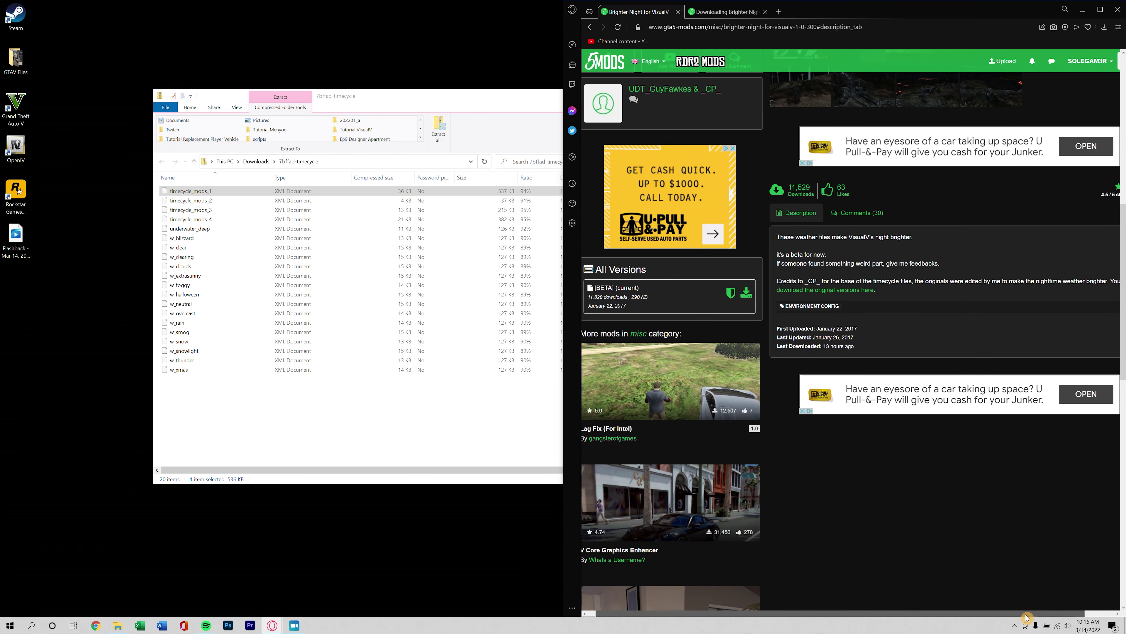
- Show the Comments tab and select the install path in the timecycle install comment
scroll(1011, 617, right, 2)
scroll(1051, 617, left, 2)
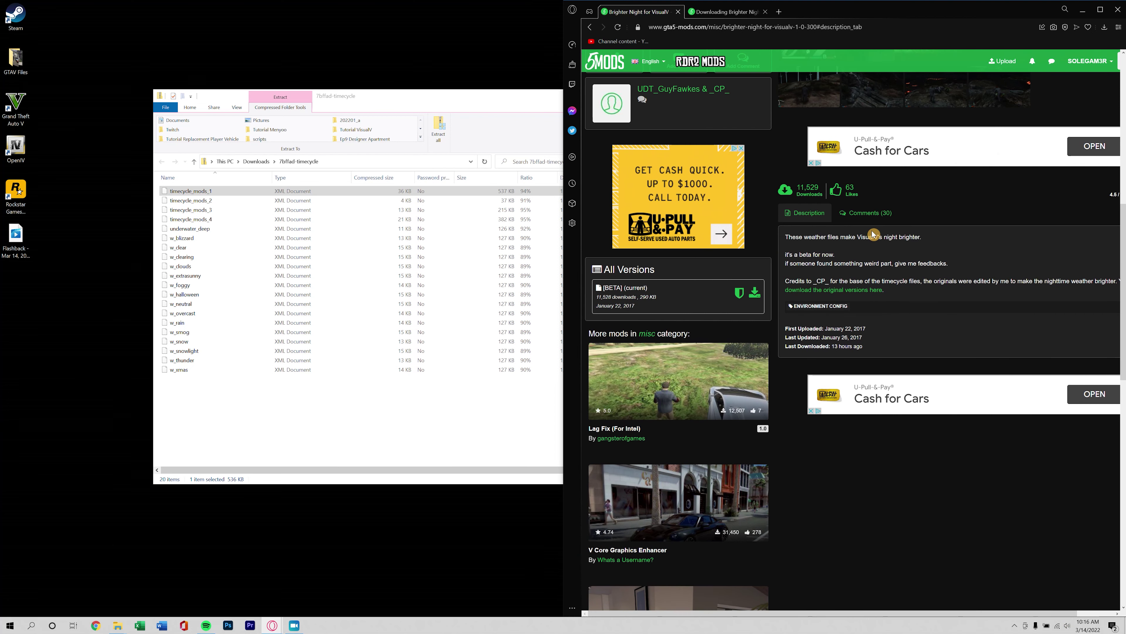
click(870, 214)
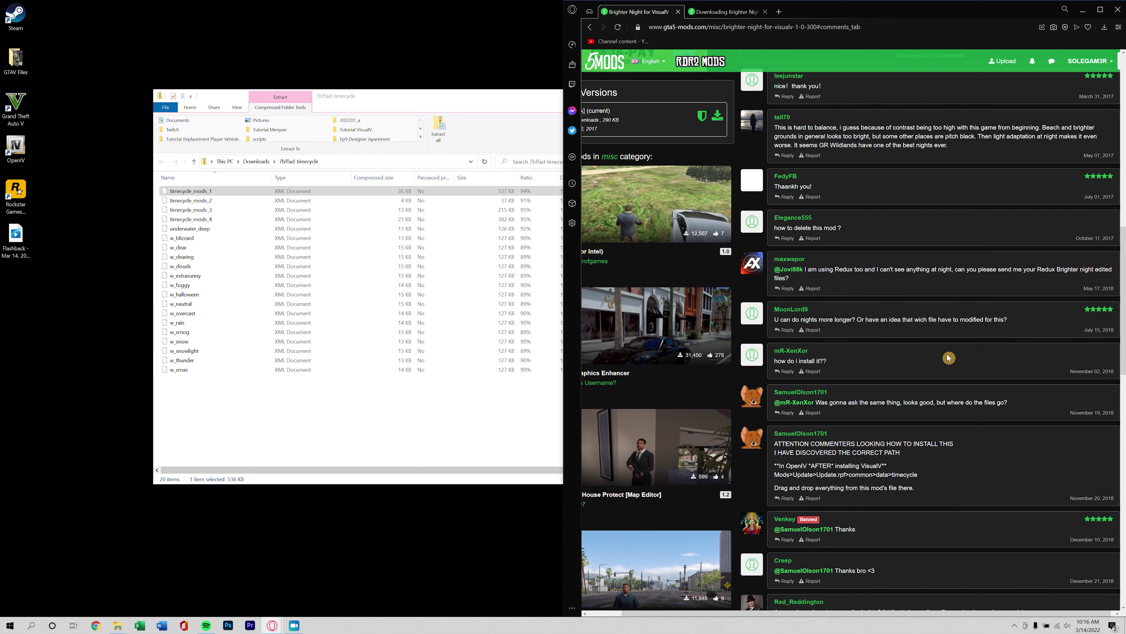
scroll(945, 357, down, 3)
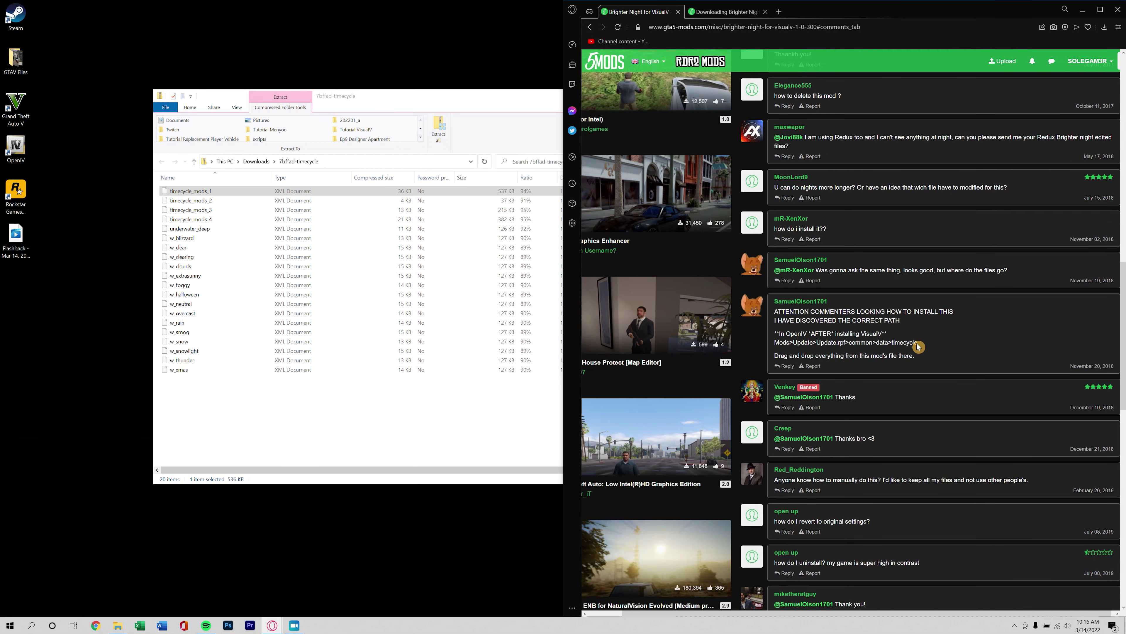
scroll(943, 325, down, 1)
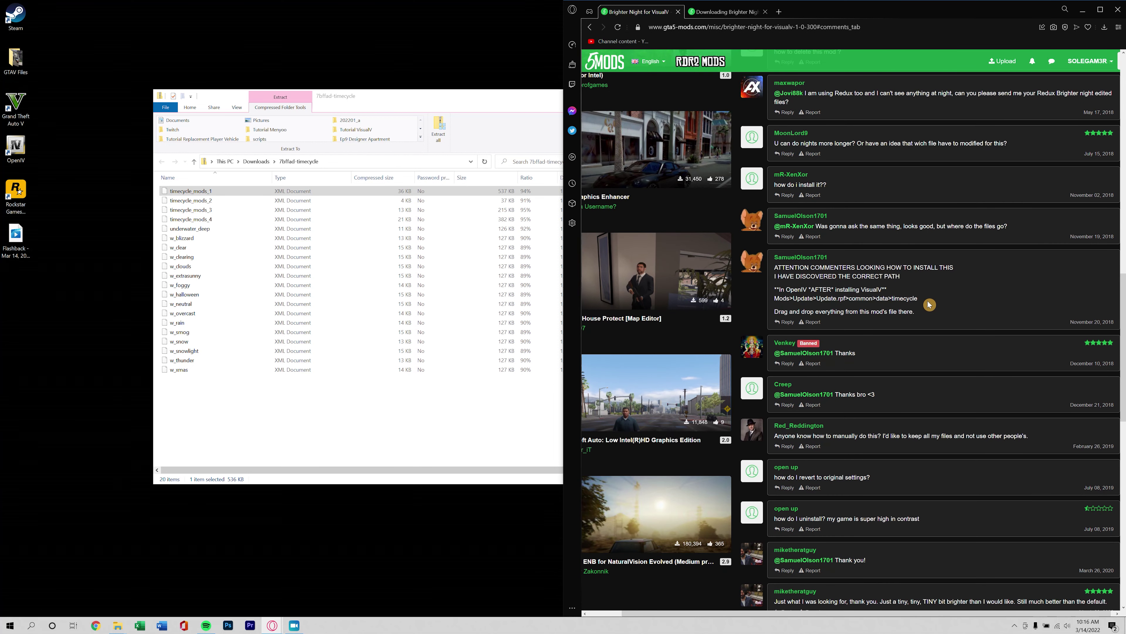
drag(923, 301, 778, 306)
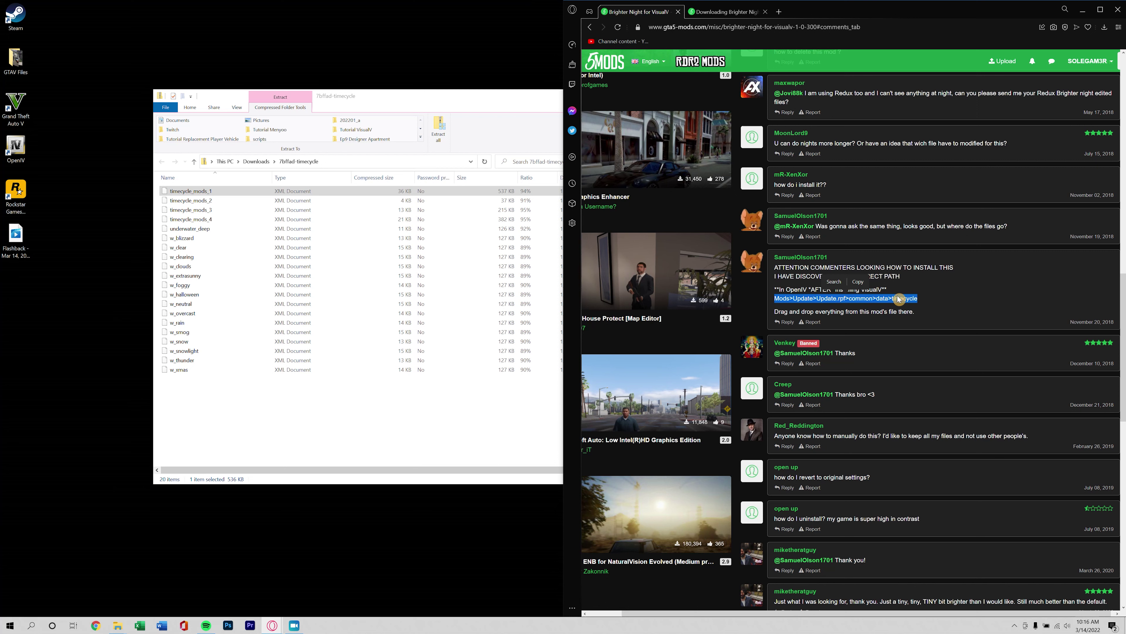
click(932, 295)
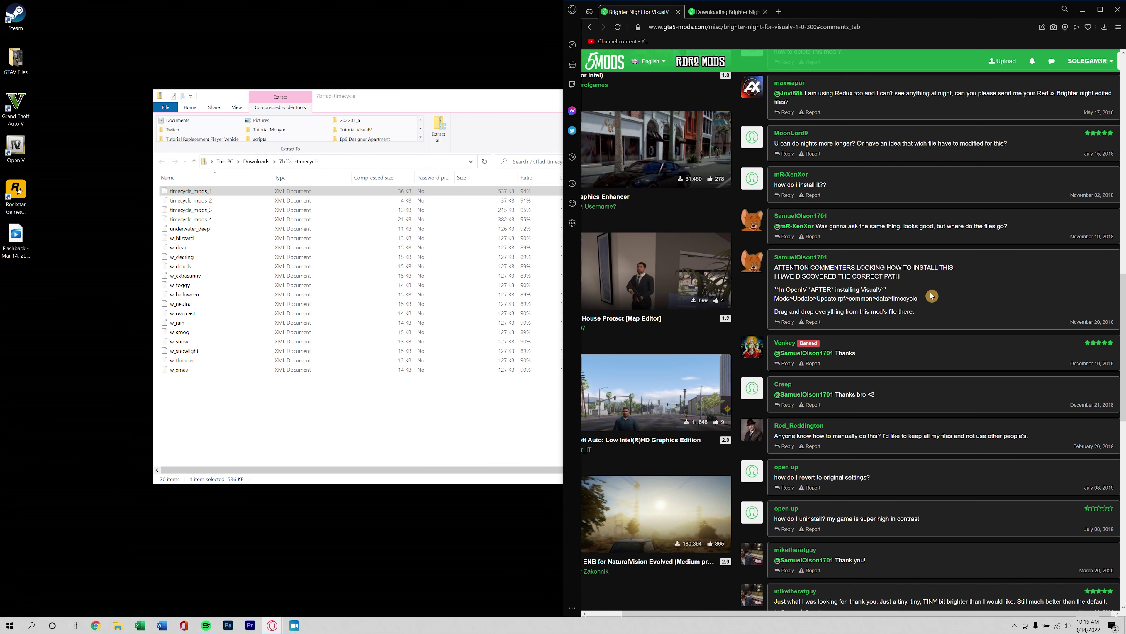
- Scroll through the remaining comments on the mod page
scroll(932, 296, down, 2)
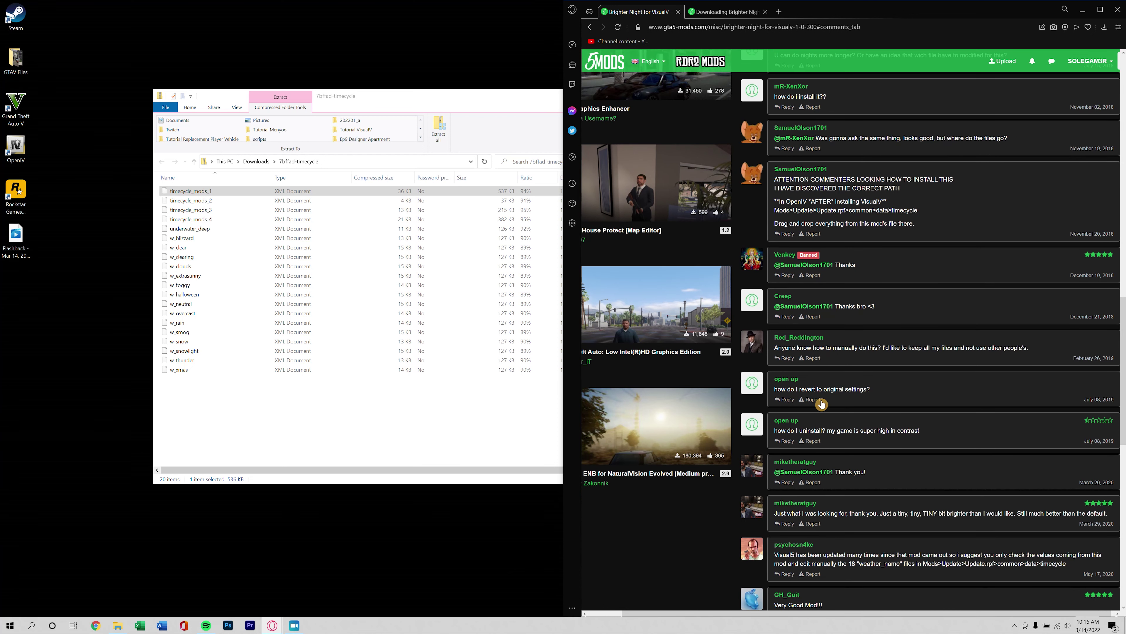
scroll(935, 398, down, 2)
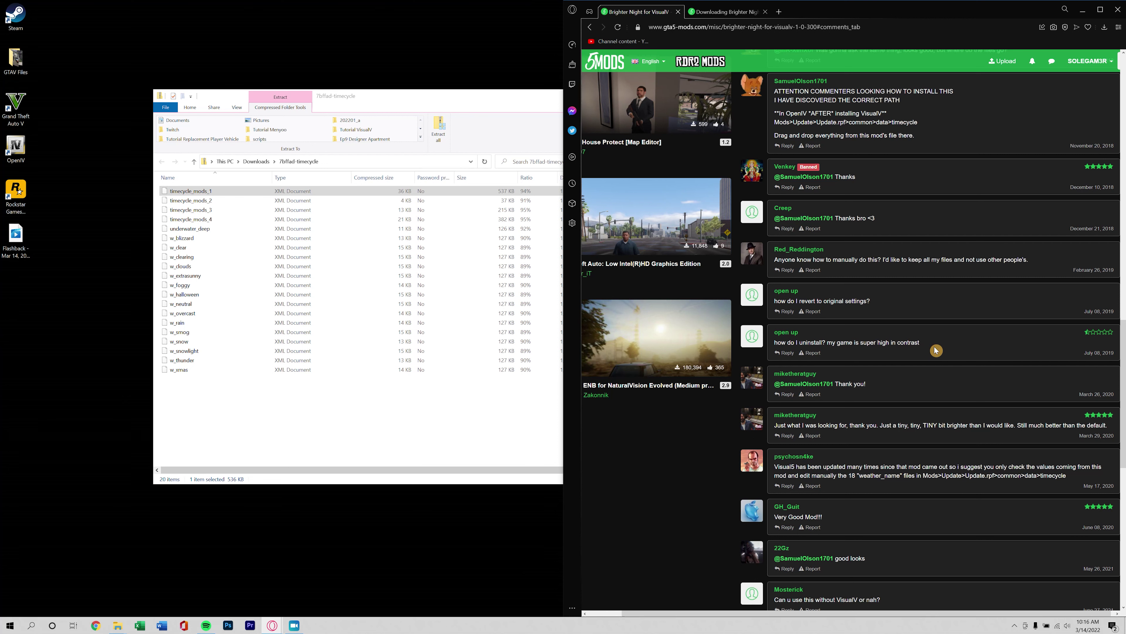
scroll(977, 332, down, 1)
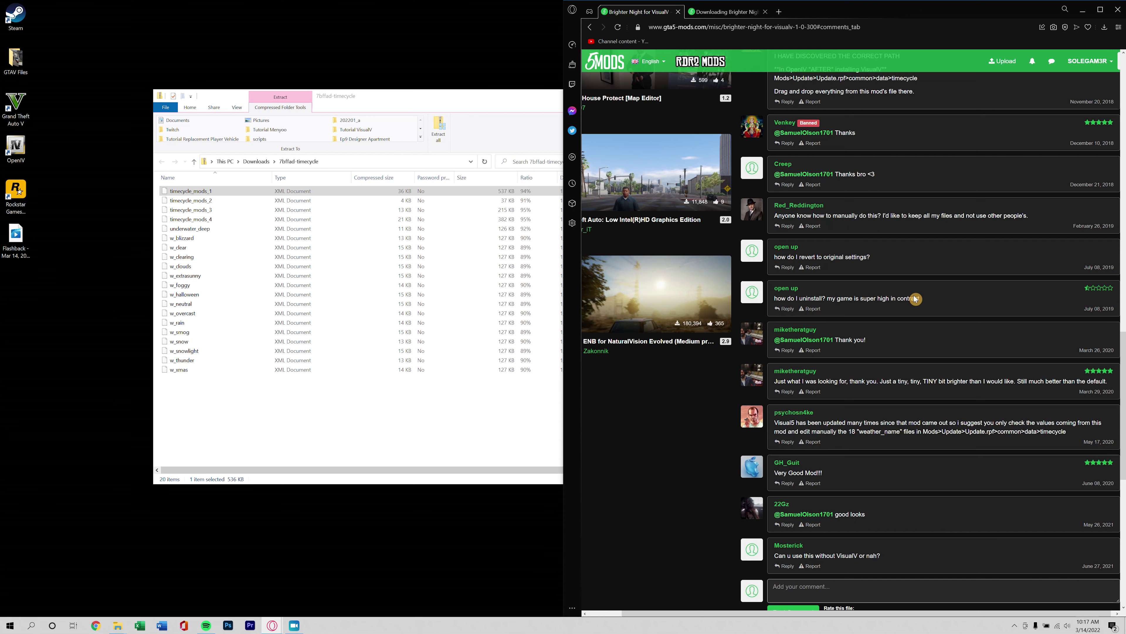
scroll(916, 299, up, 1)
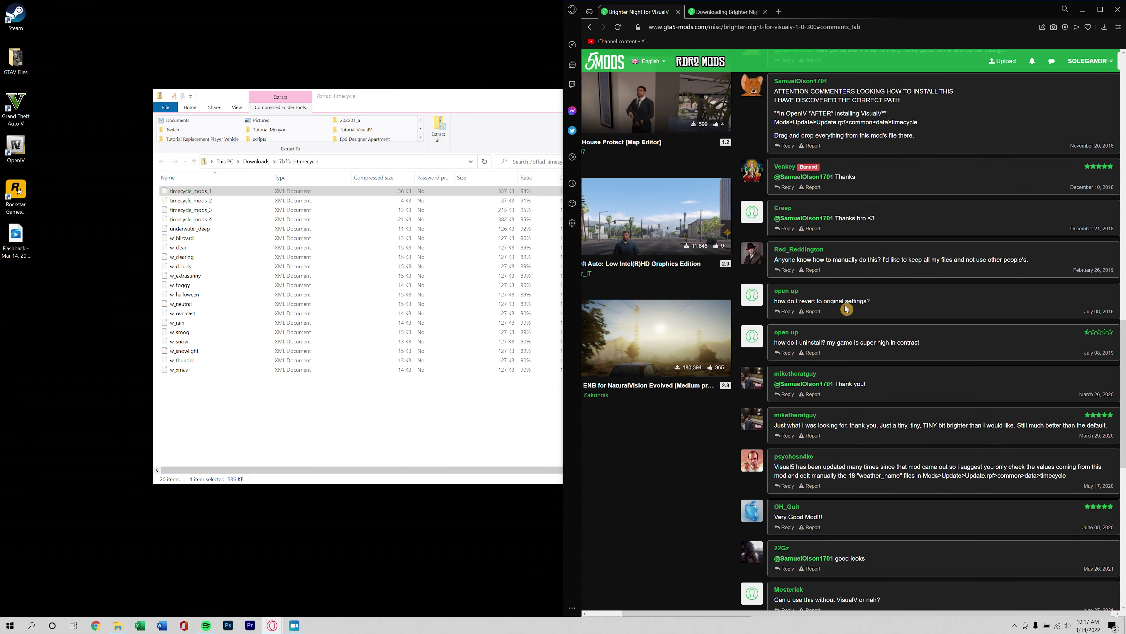
scroll(991, 312, down, 2)
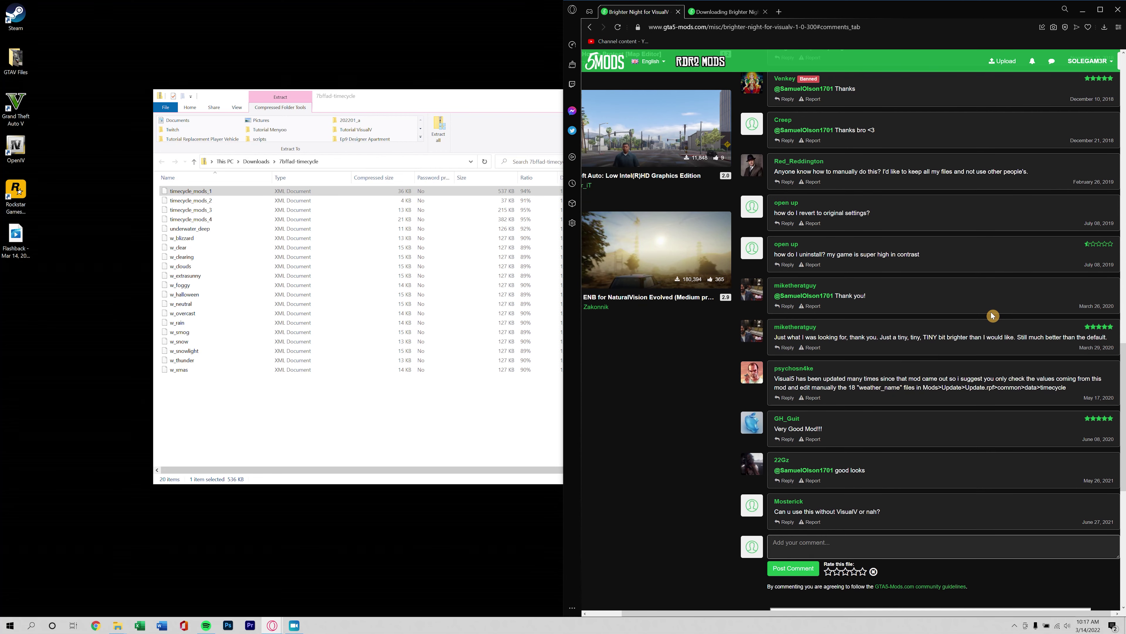
scroll(992, 316, up, 8)
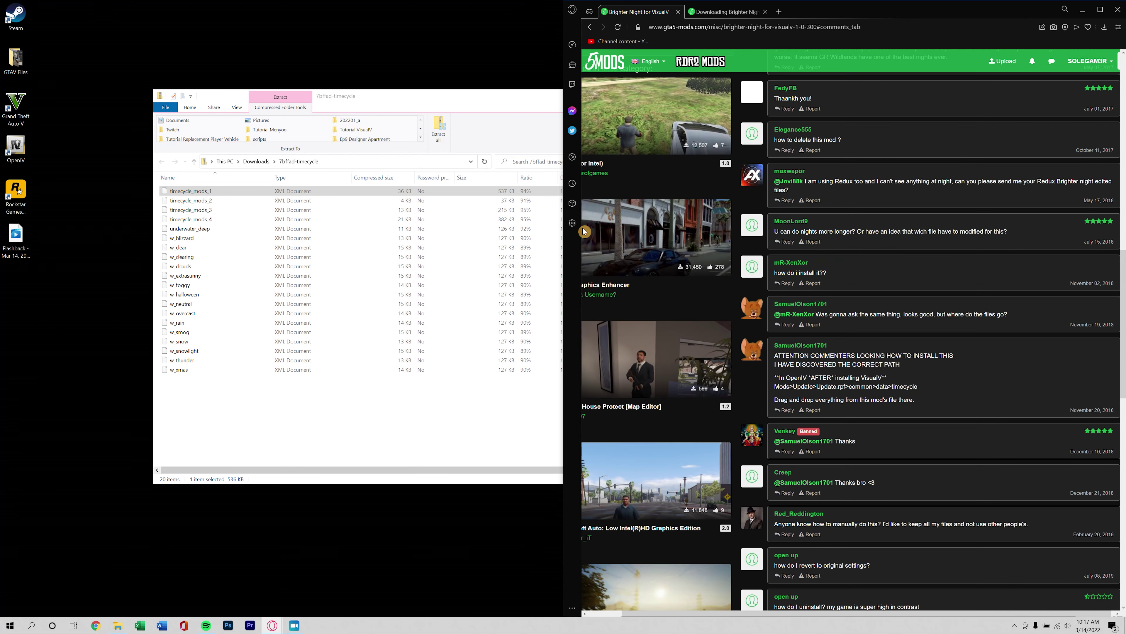
- Launch OpenIV for Grand Theft Auto V (Windows) and move its window up-left
click(12, 148)
double_click(12, 148)
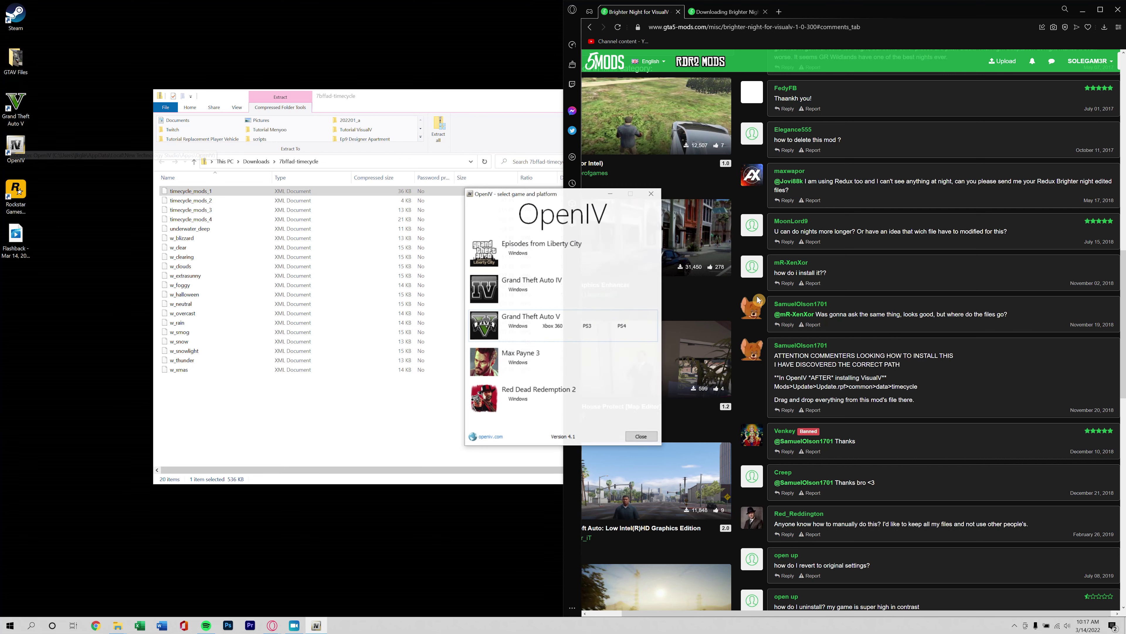
click(514, 328)
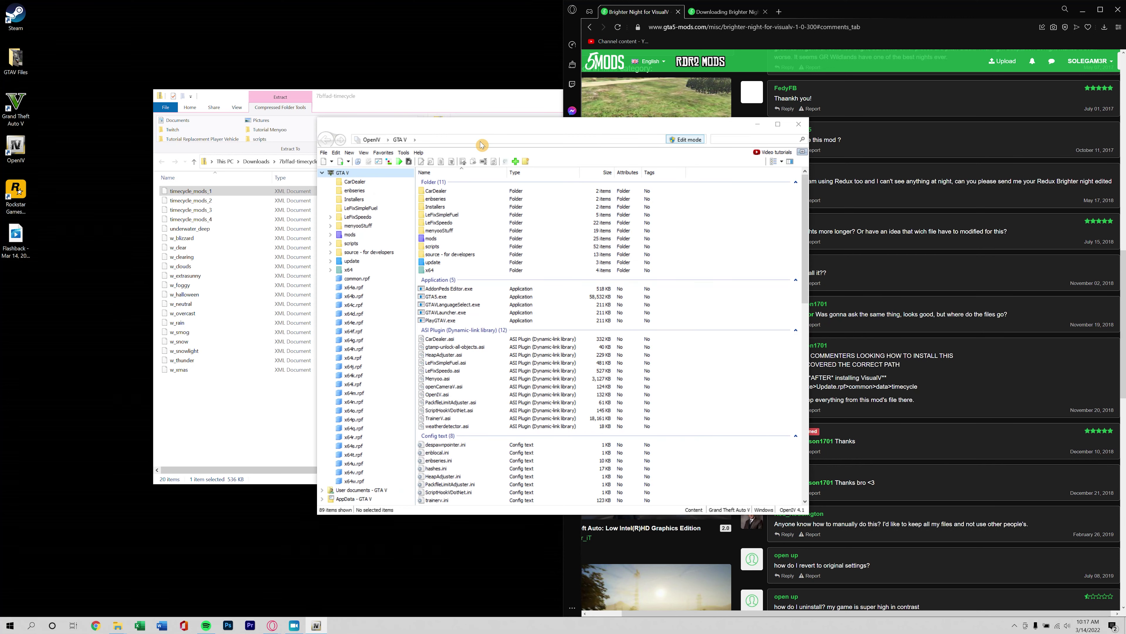
drag(479, 132, 370, 64)
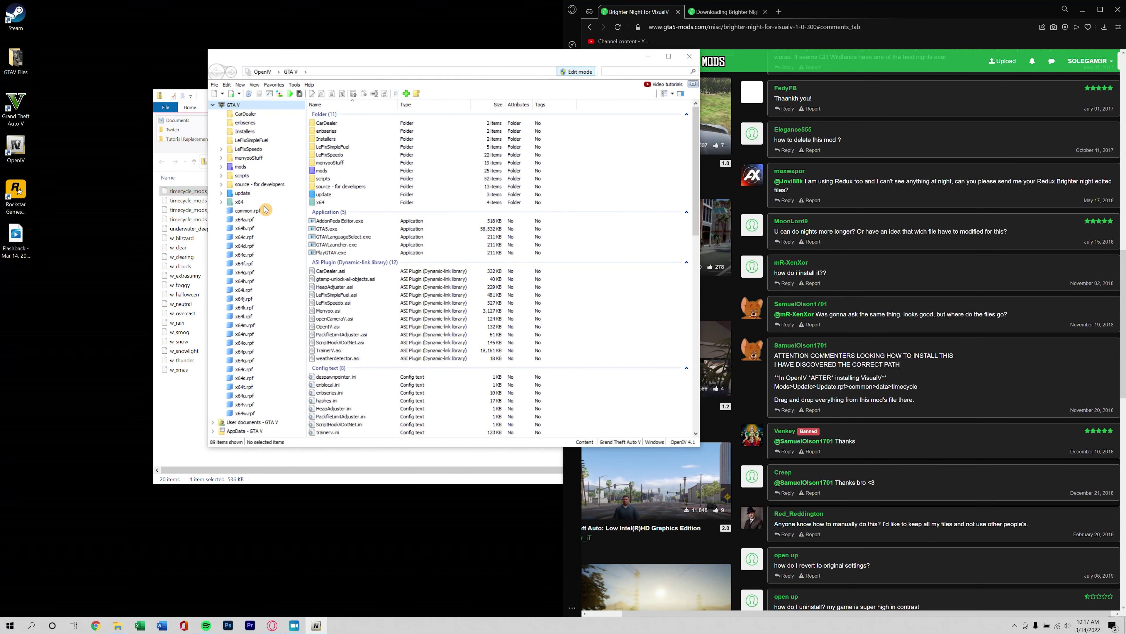
- Navigate to mods > update > update.rpf > common > data in OpenIV
click(240, 166)
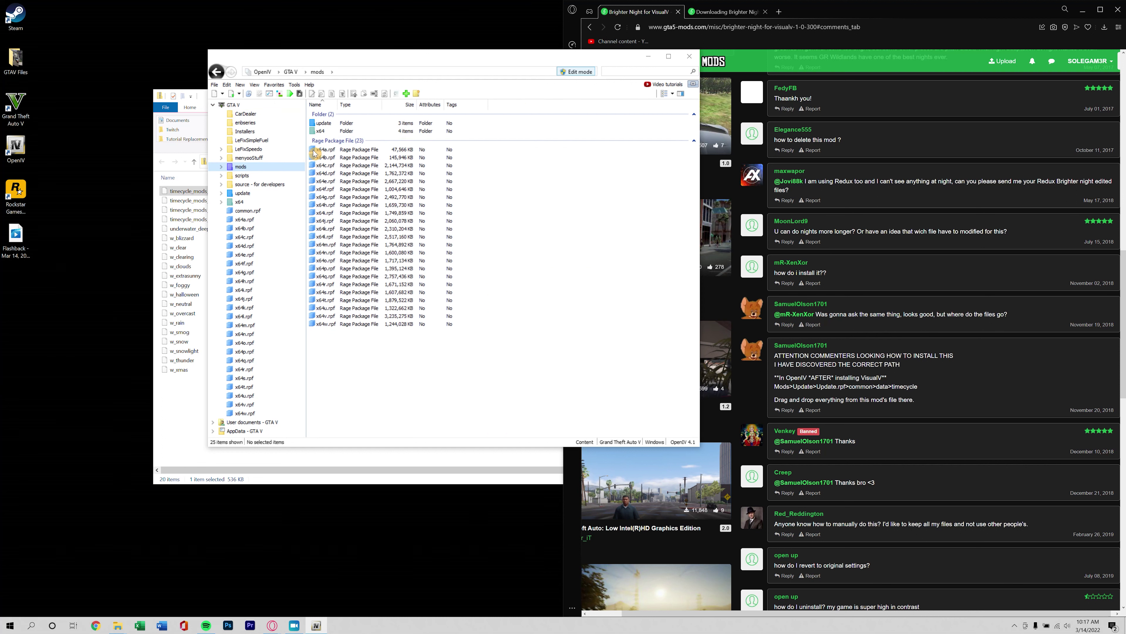
double_click(339, 127)
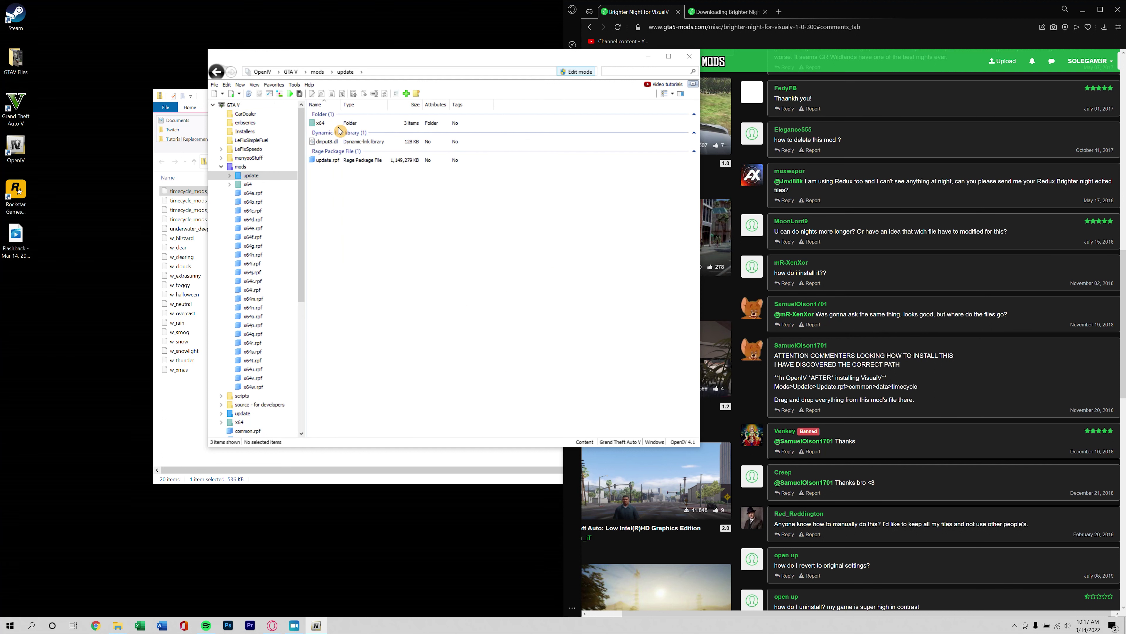
double_click(340, 160)
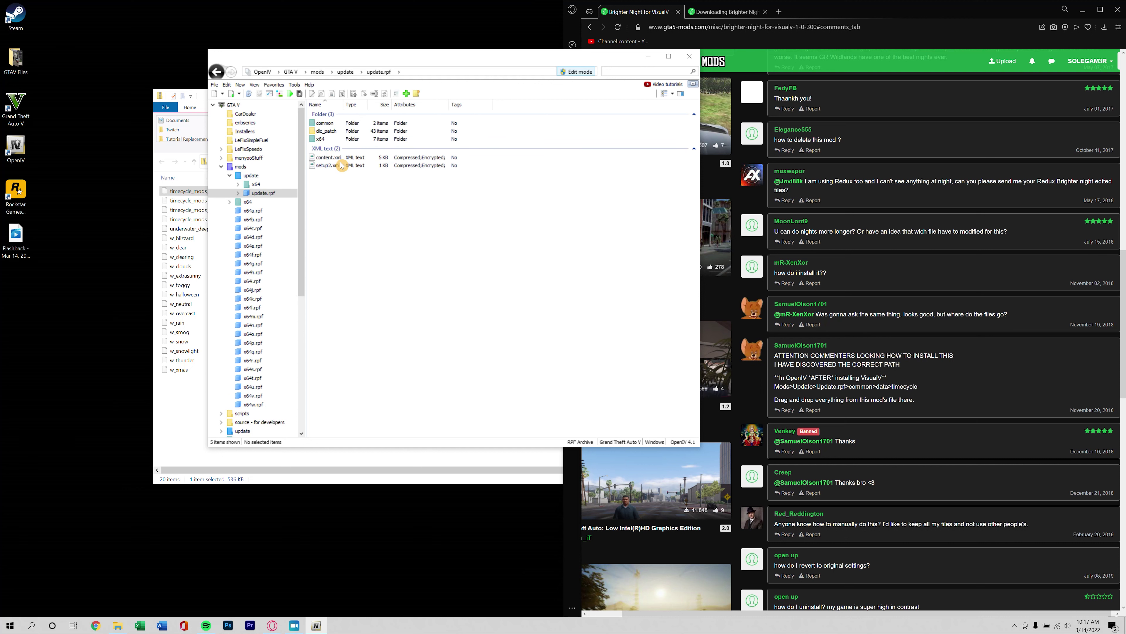
double_click(337, 125)
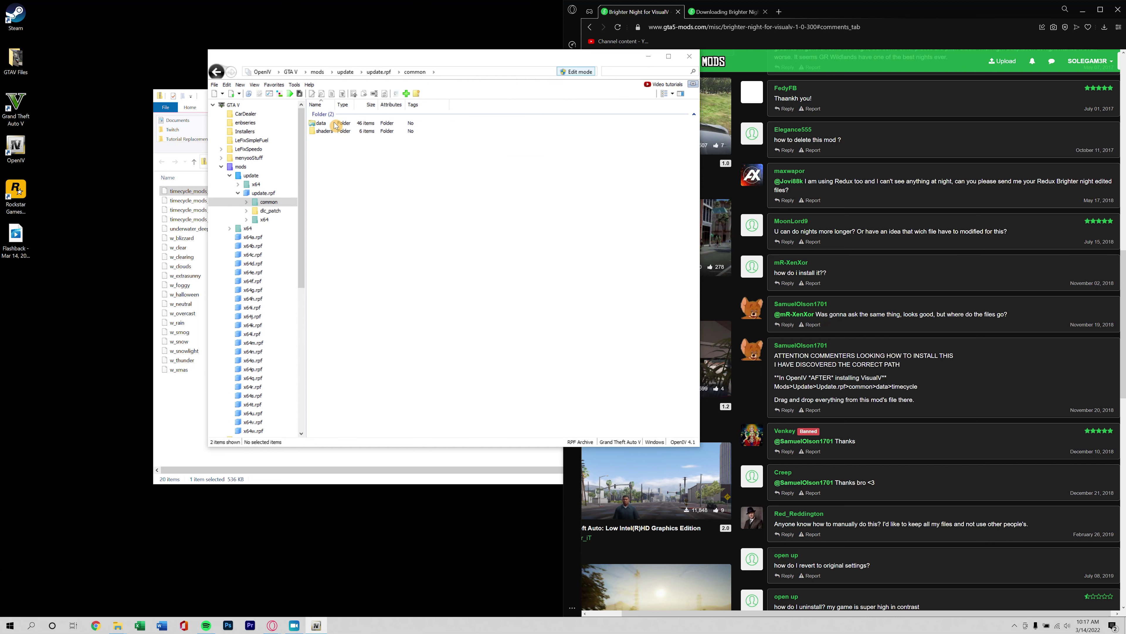
double_click(336, 124)
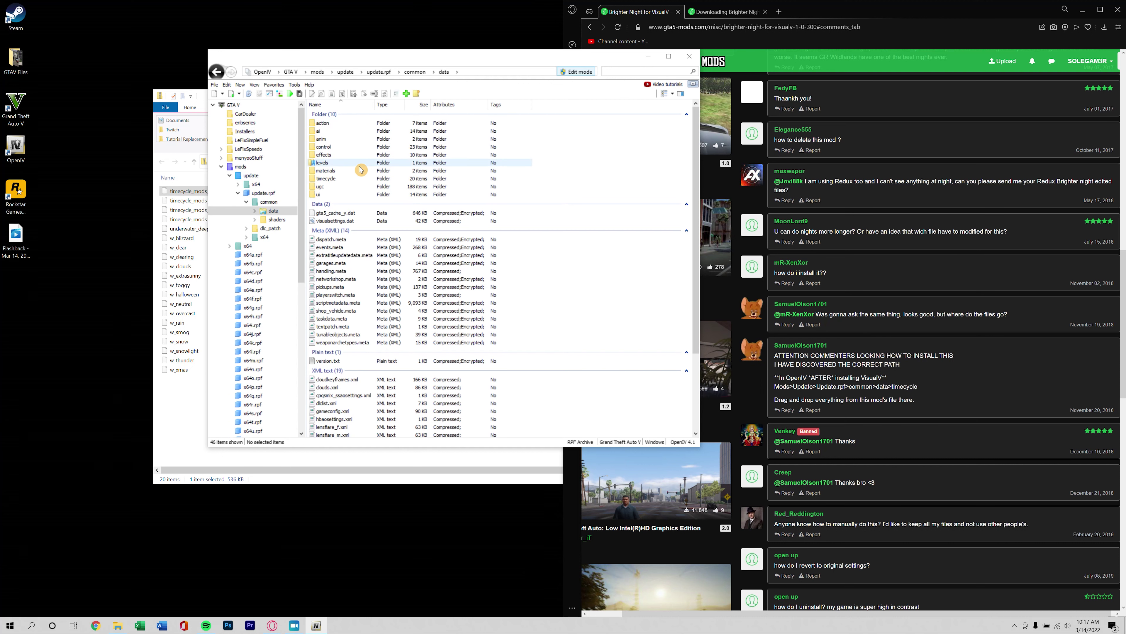
double_click(350, 178)
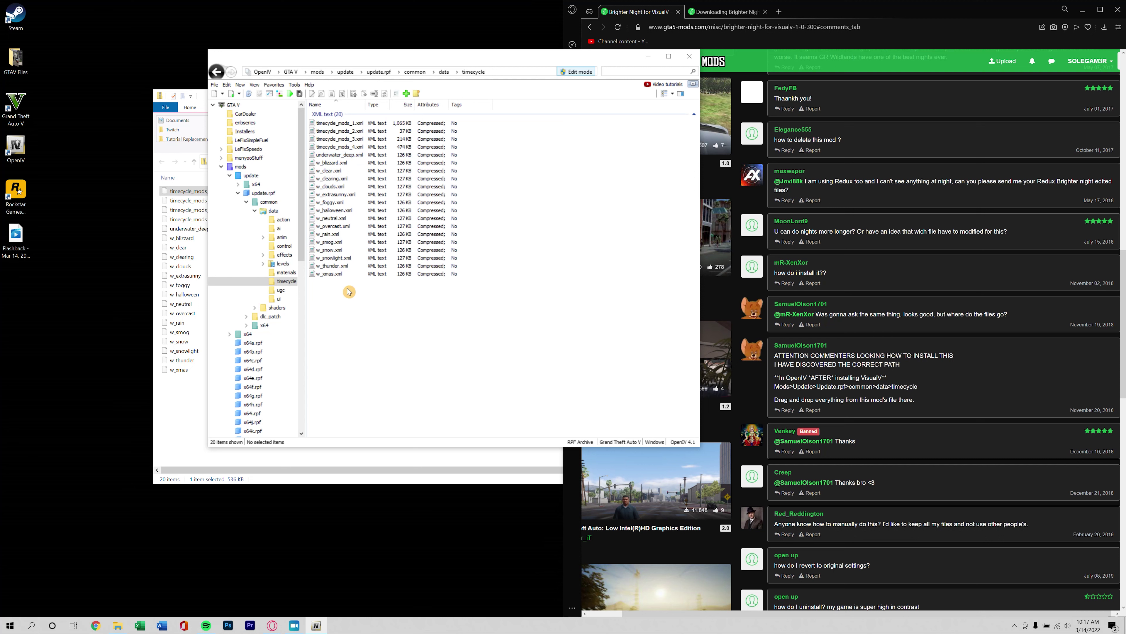
click(1055, 393)
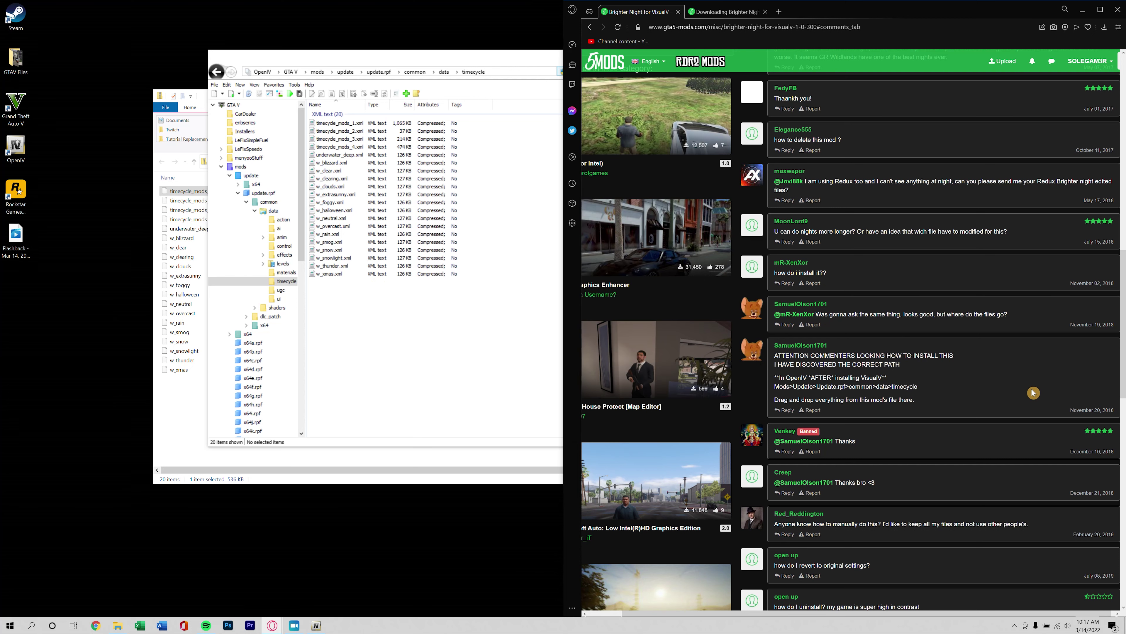
scroll(1034, 393, down, 3)
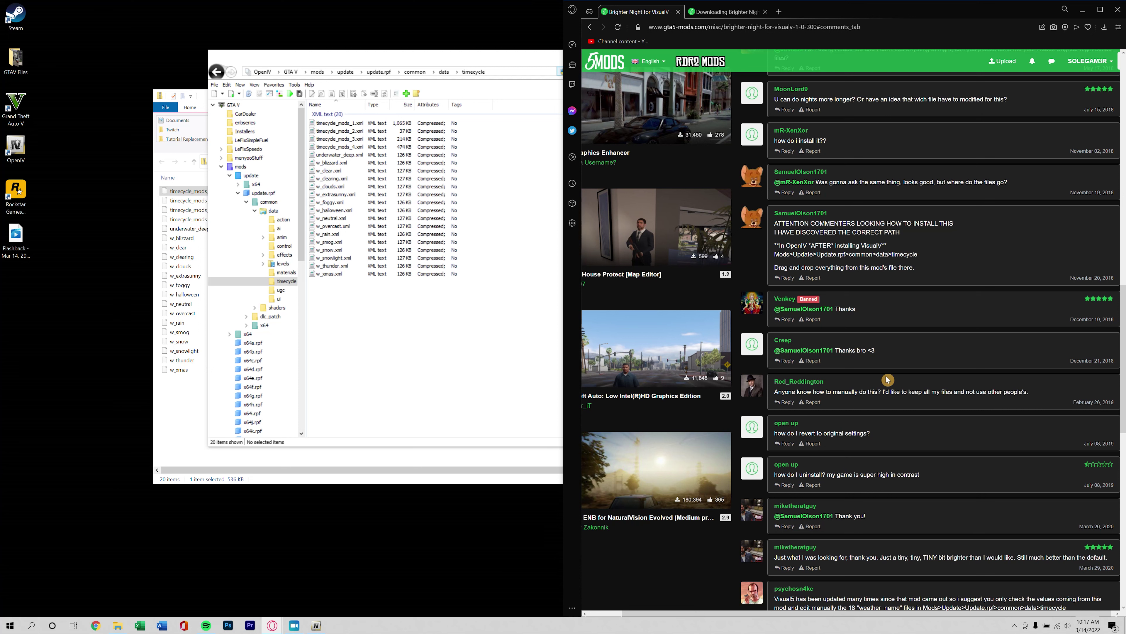
click(426, 313)
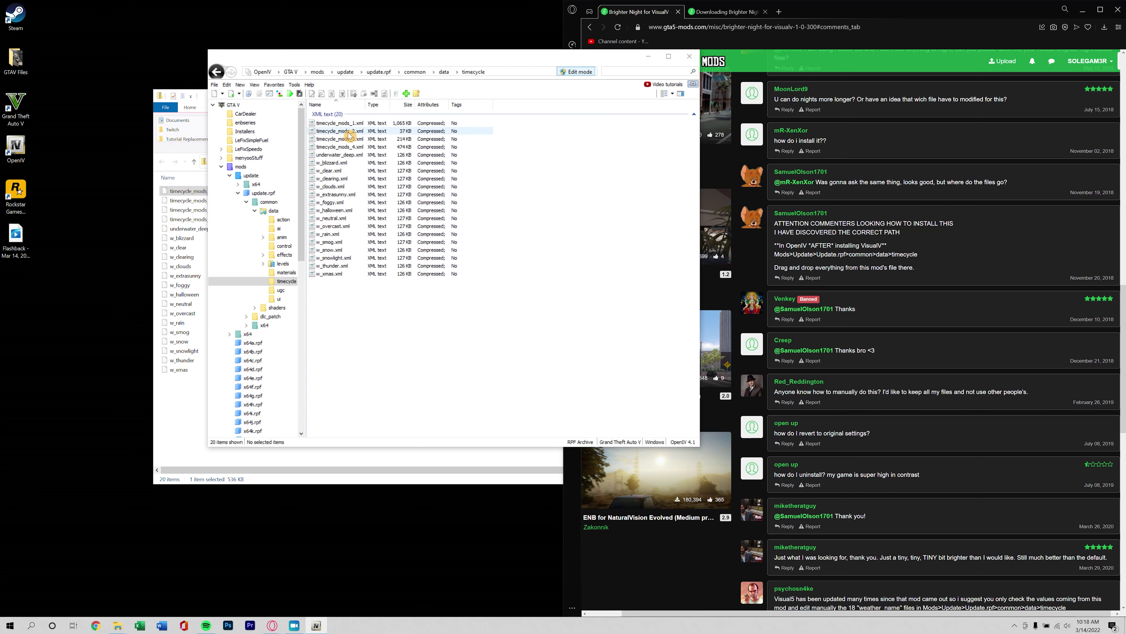
scroll(266, 318, down, 13)
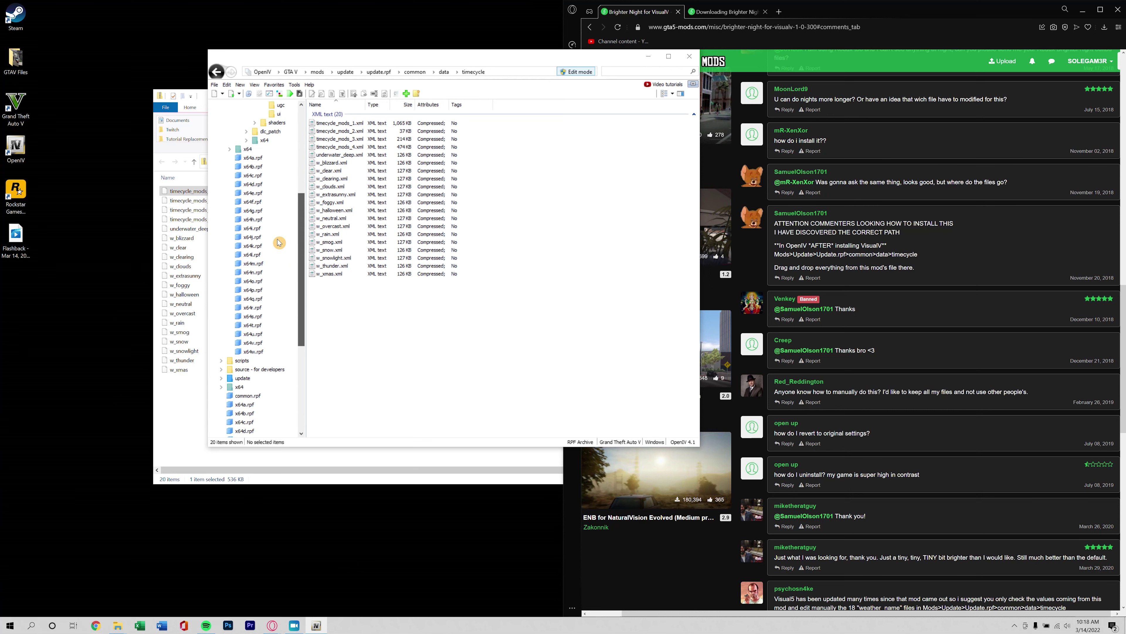
scroll(266, 318, up, 13)
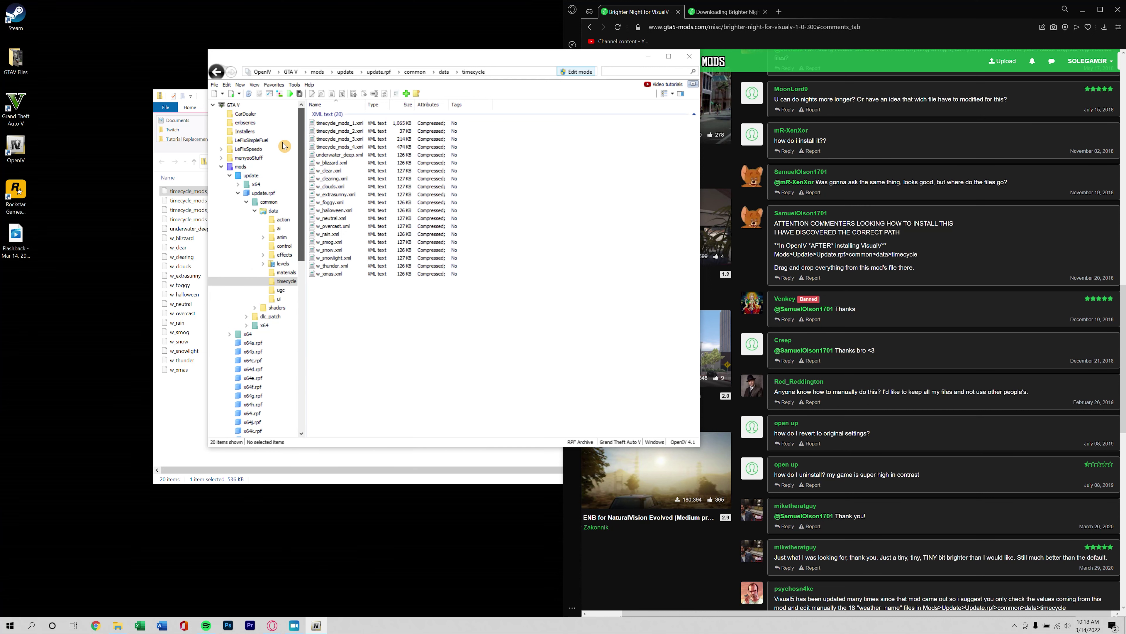
scroll(247, 339, down, 14)
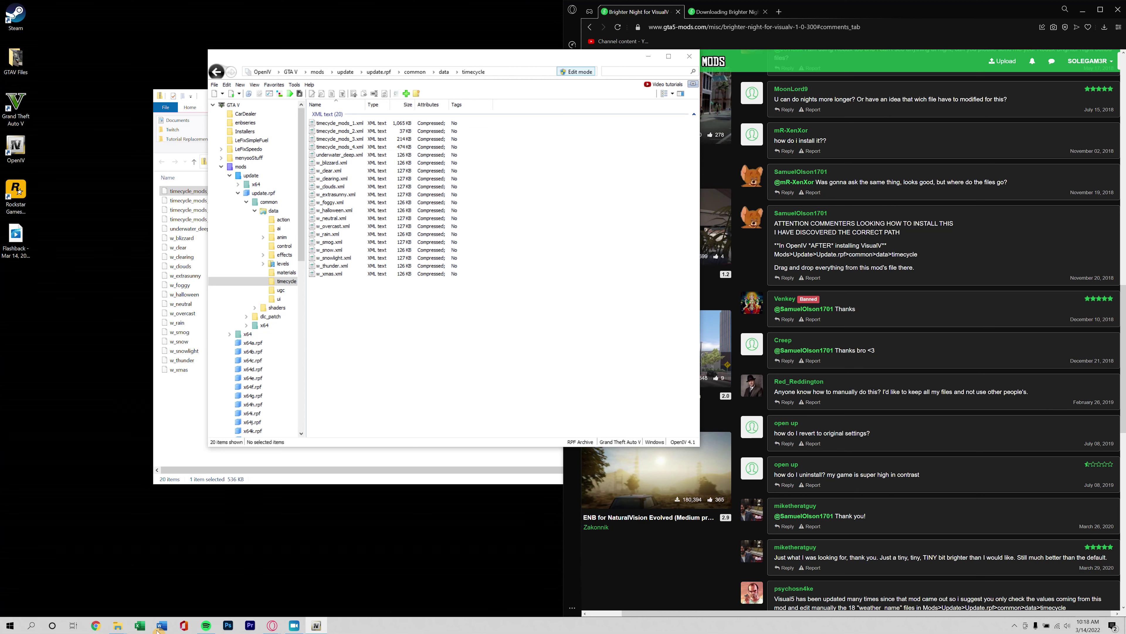
mouse_move(121, 627)
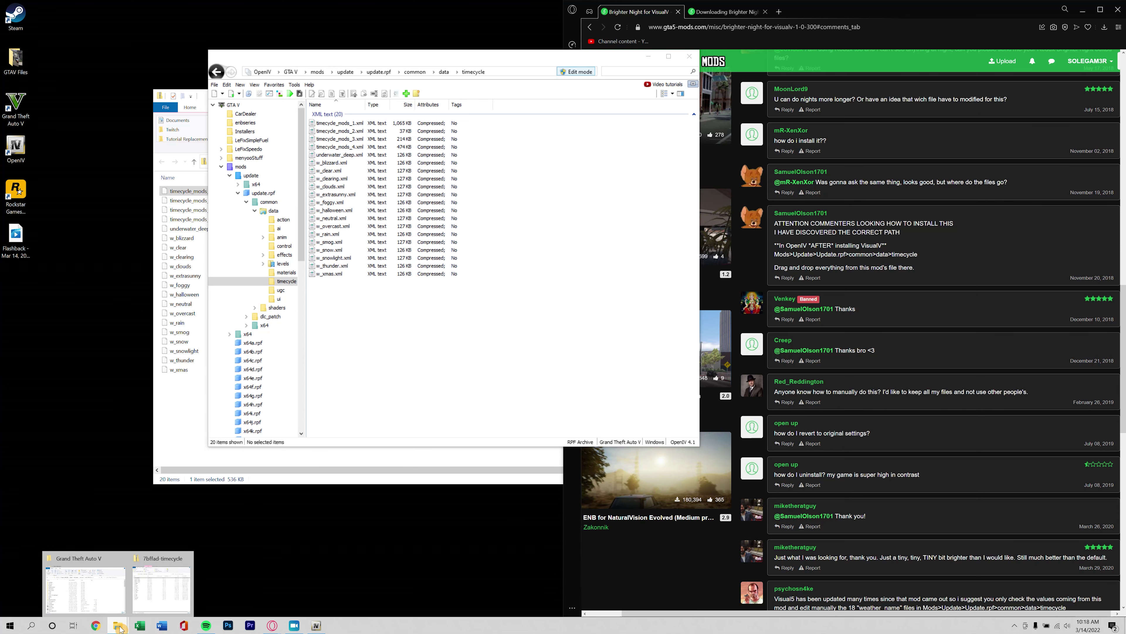
- Place the Grand Theft Auto V folder window beside OpenIV and scroll its 89 items
click(111, 592)
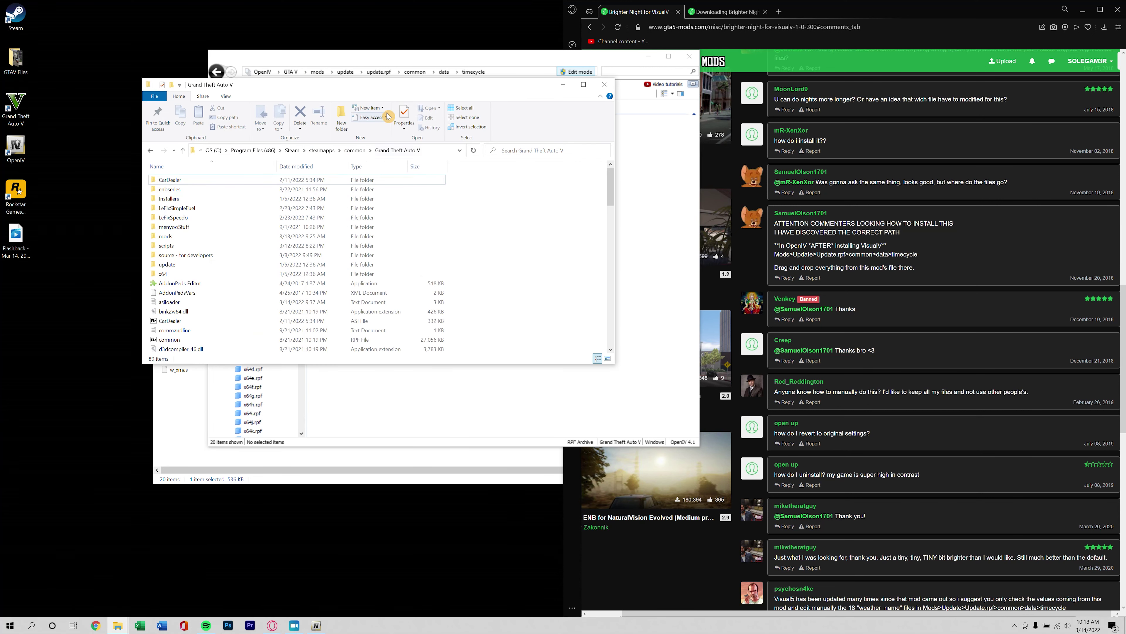
drag(394, 86, 659, 140)
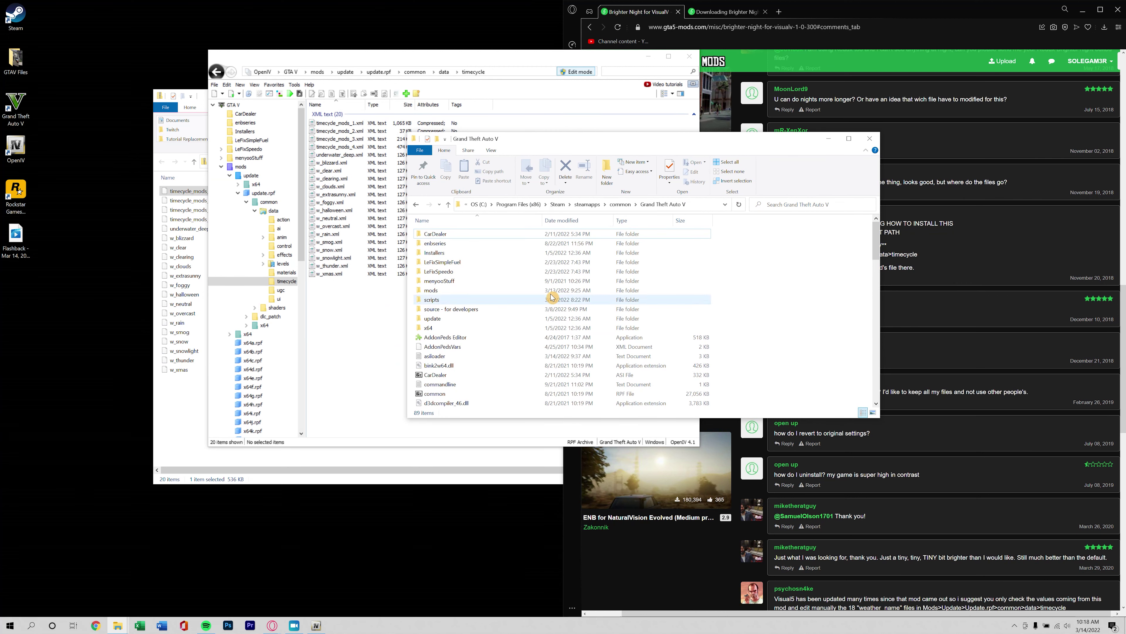
scroll(607, 239, down, 3)
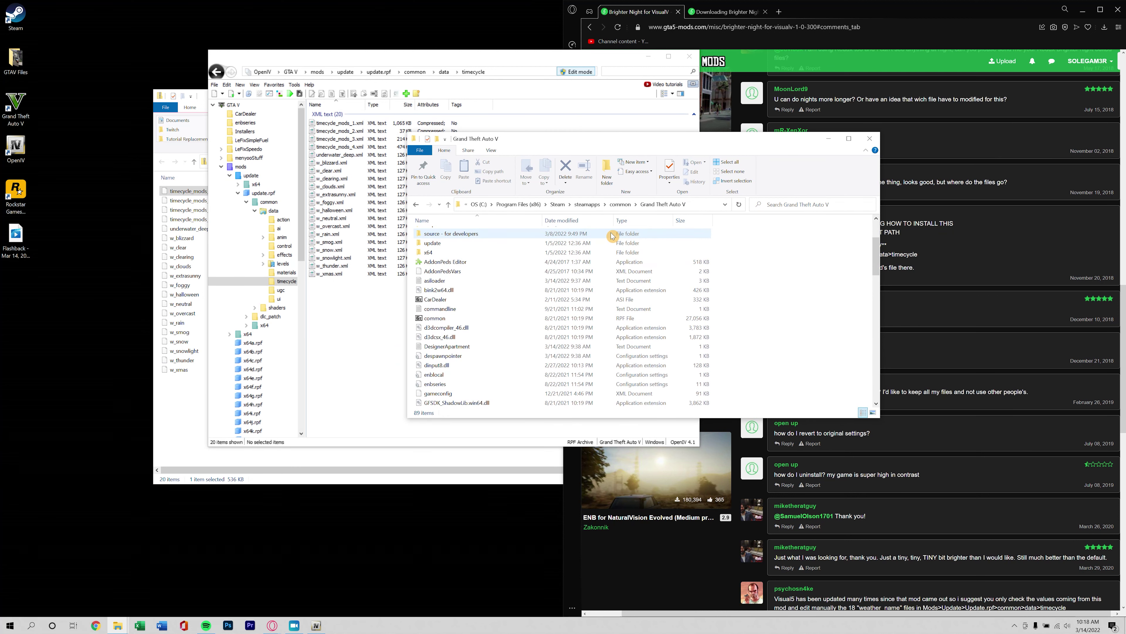
scroll(612, 237, down, 8)
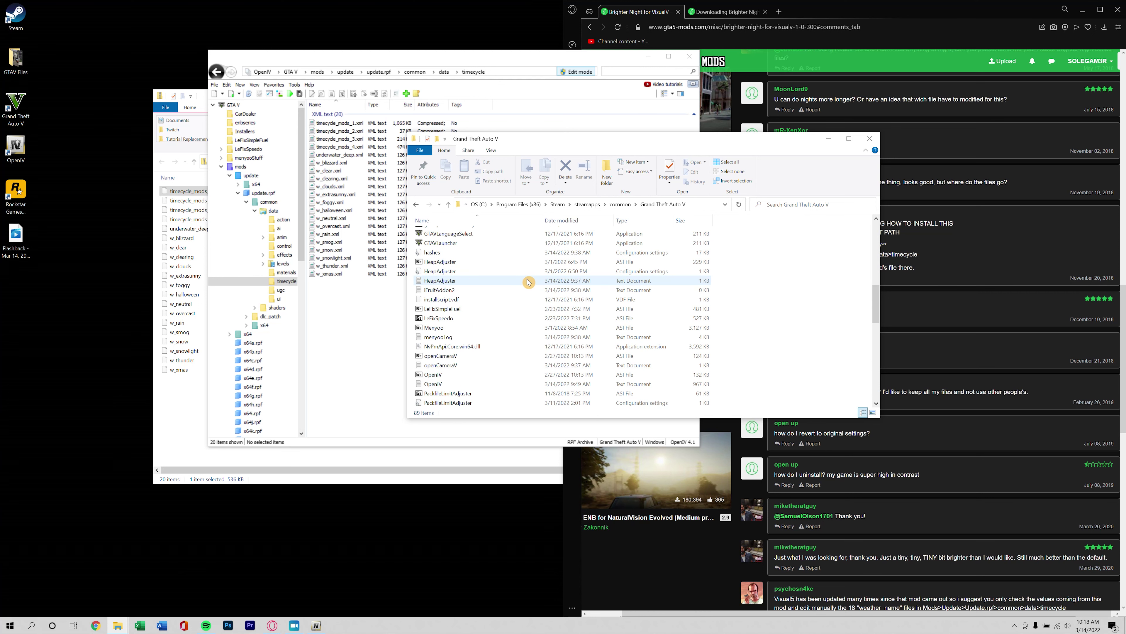
scroll(529, 282, down, 10)
scroll(528, 282, down, 1)
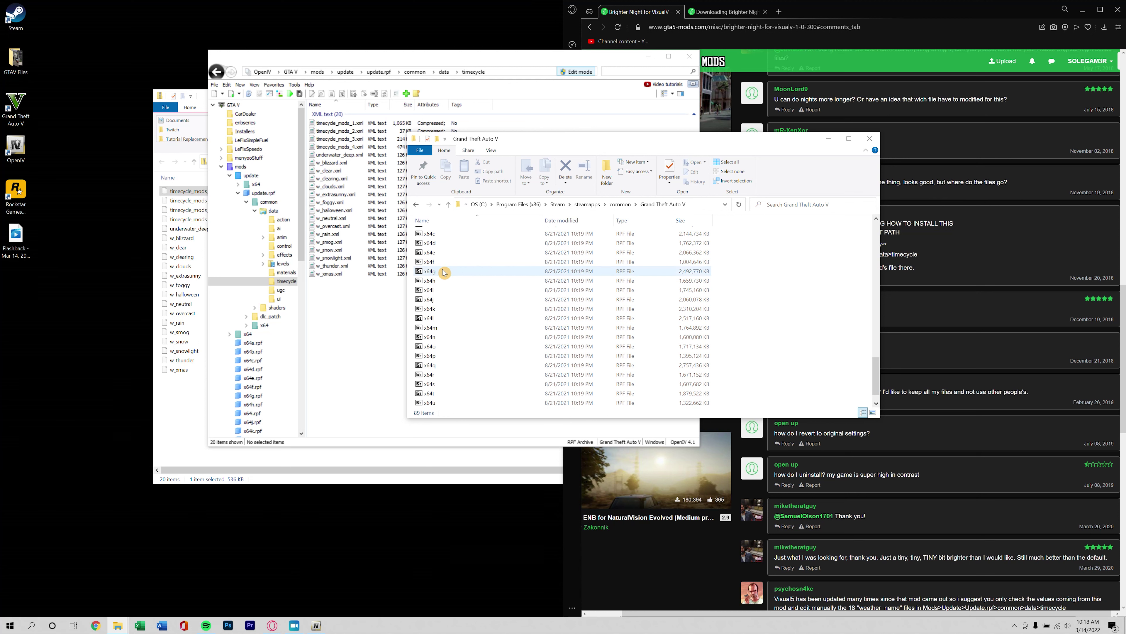
scroll(446, 273, up, 20)
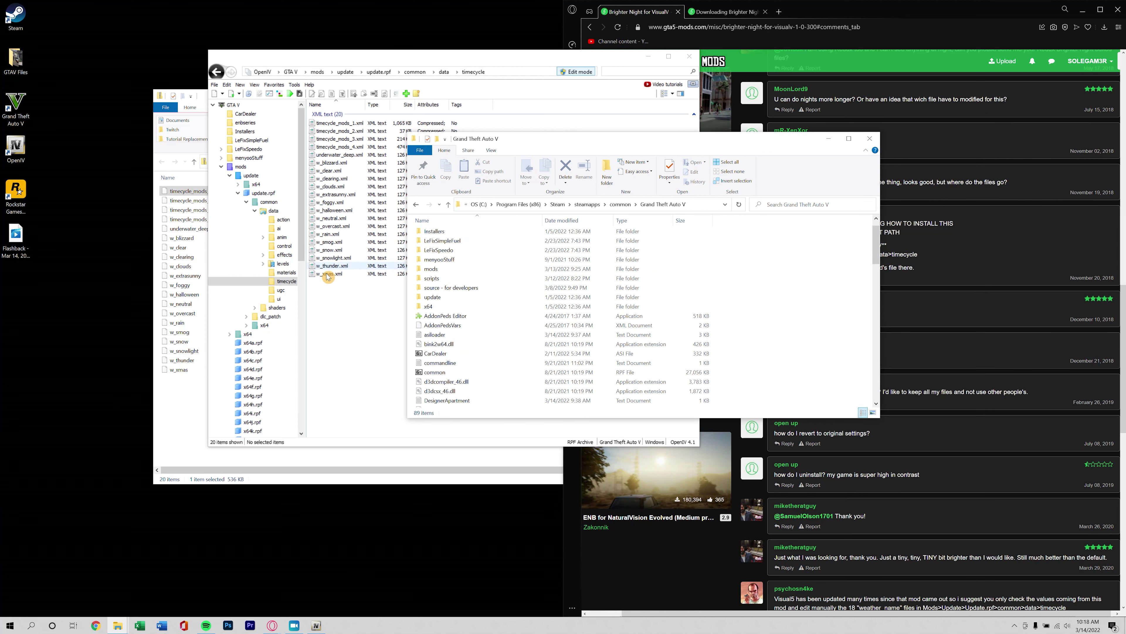
scroll(505, 310, down, 17)
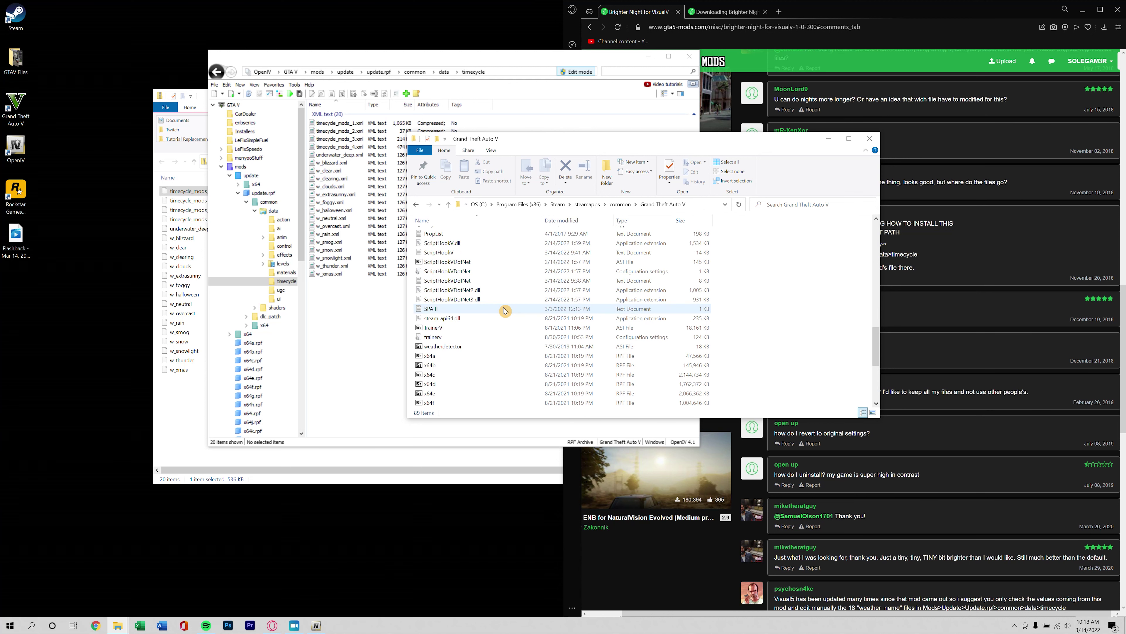
scroll(505, 310, down, 6)
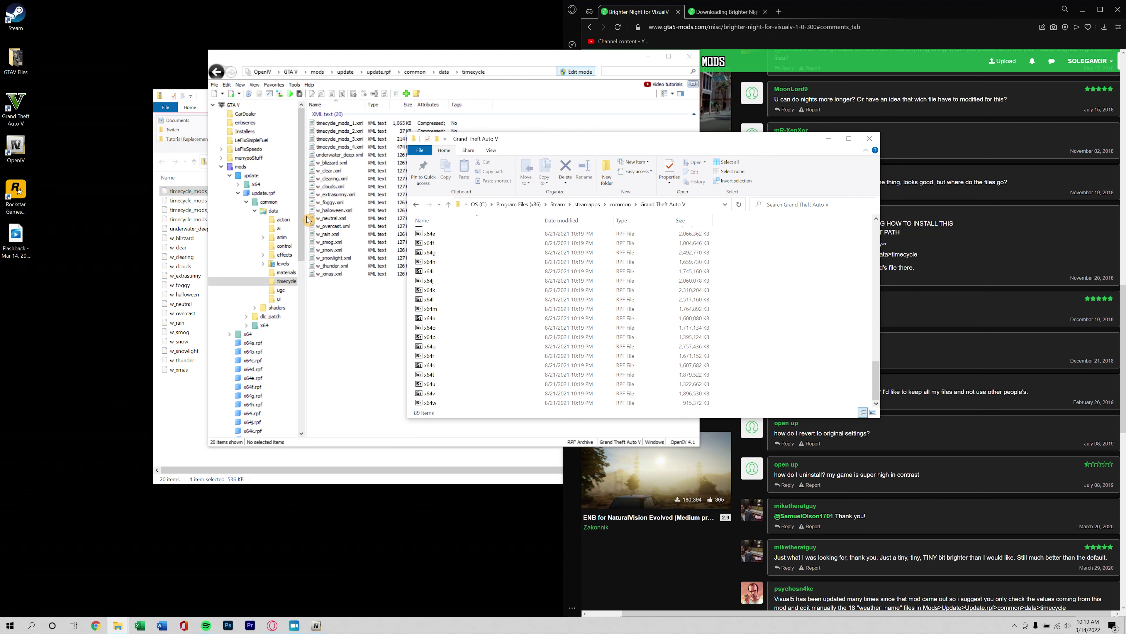
- Bring OpenIV forward, step back to data, and collapse the mods tree branch
click(455, 64)
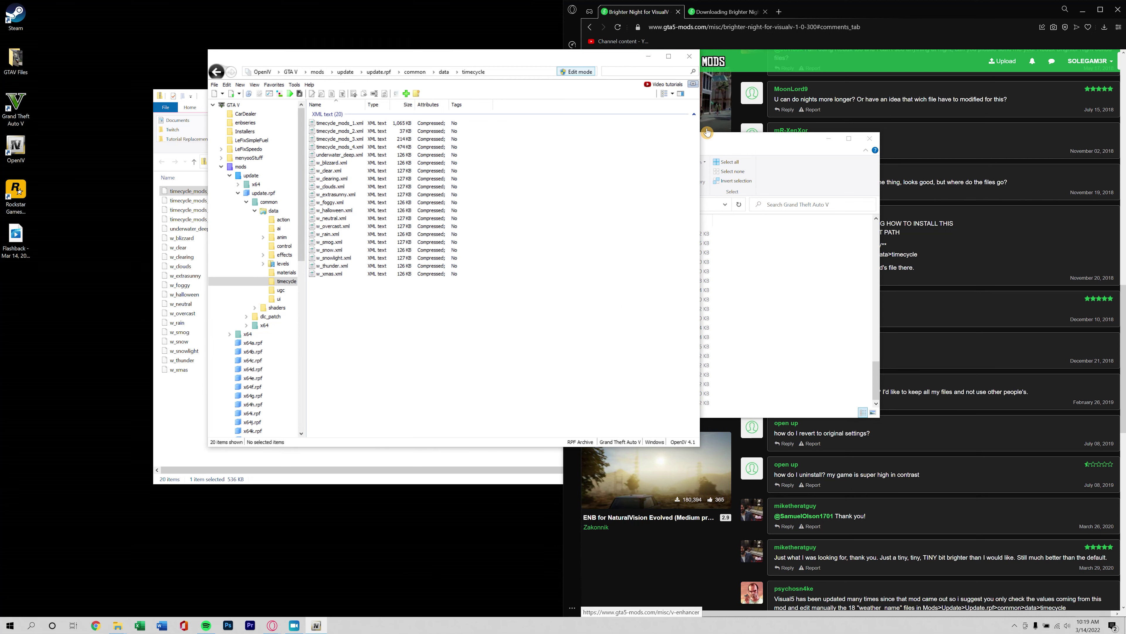
click(705, 141)
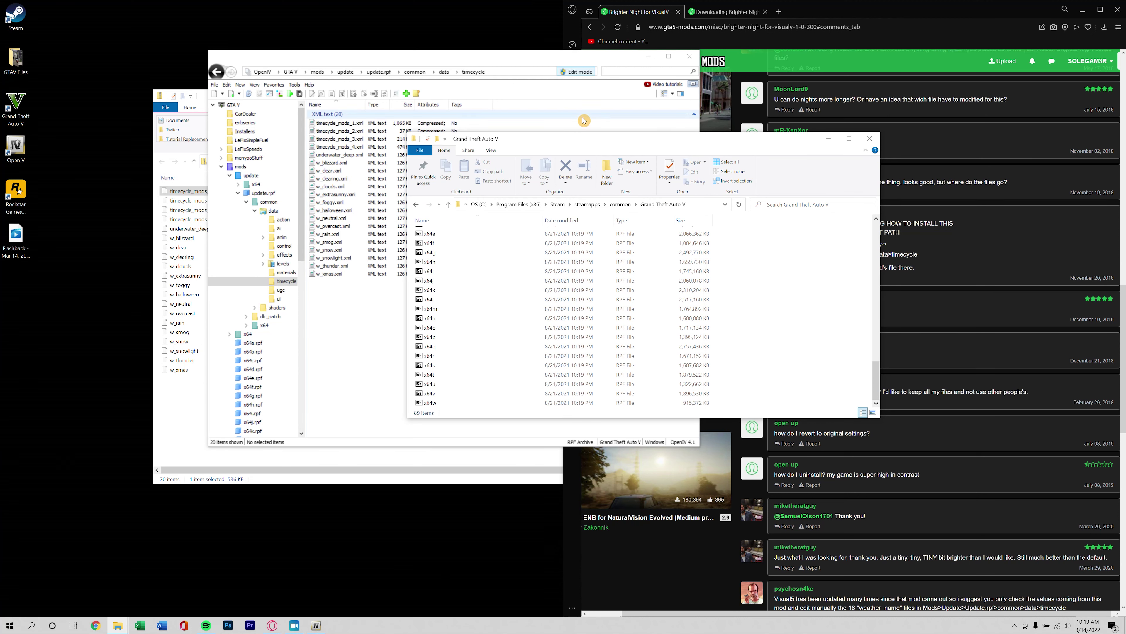
click(500, 60)
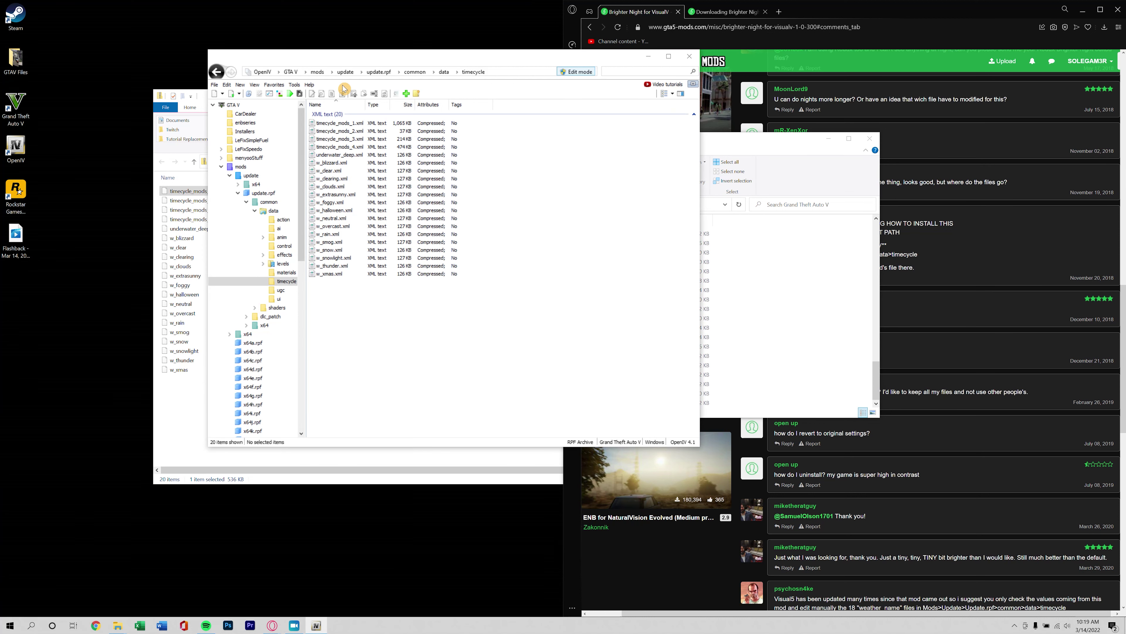
click(216, 71)
scroll(364, 307, down, 3)
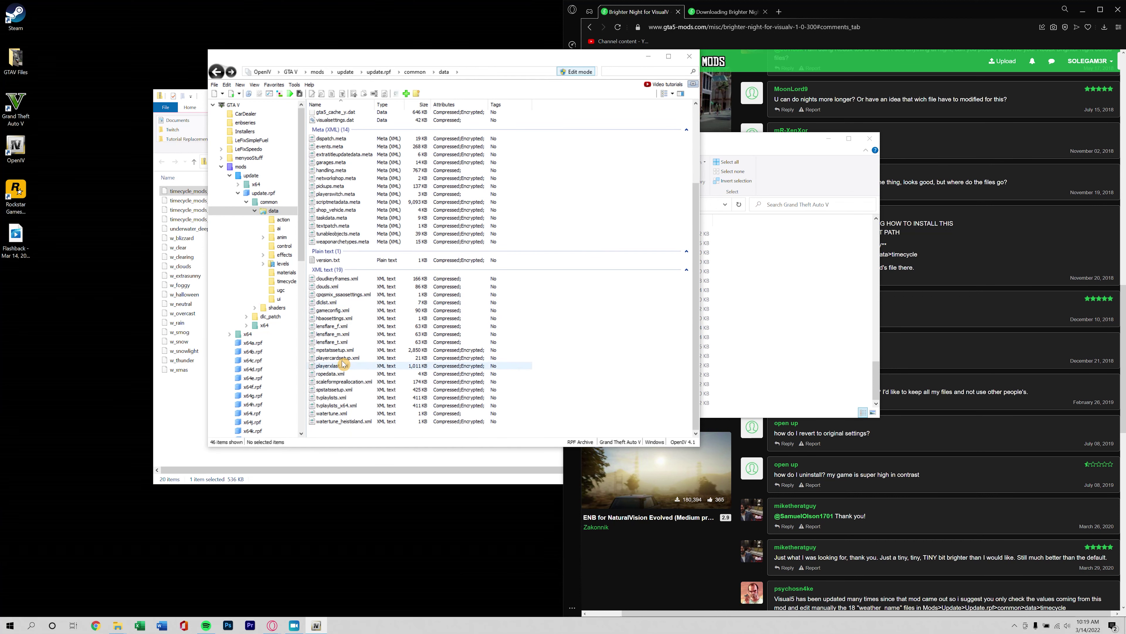
scroll(342, 360, up, 3)
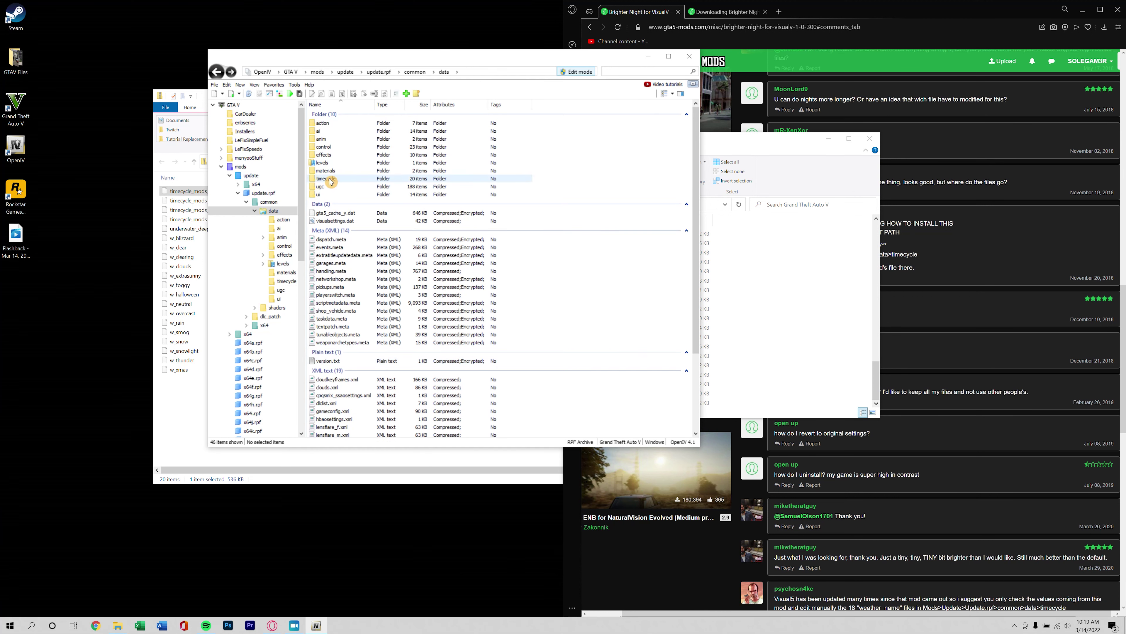
click(243, 167)
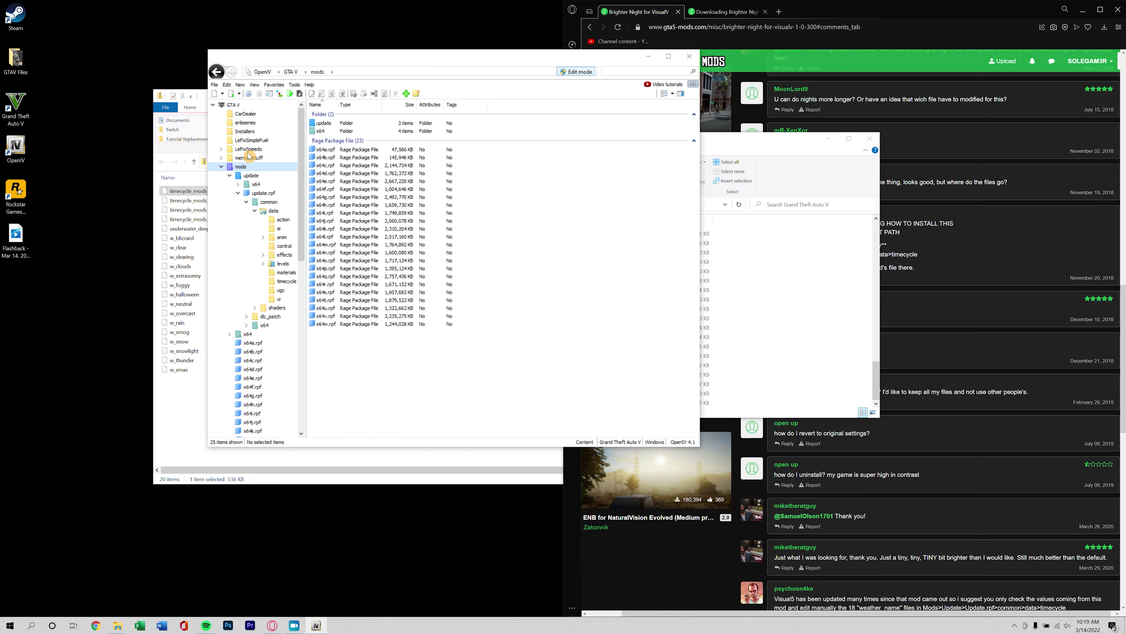
click(220, 168)
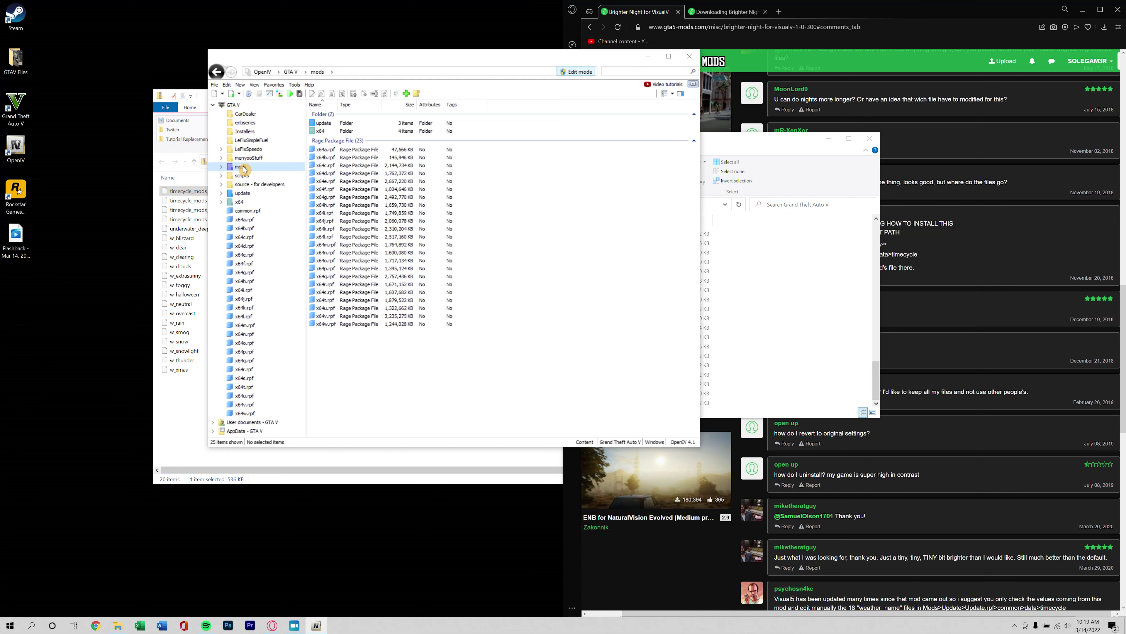
- Open the original update > update.rpf > common > data > timecycle folder listing 15 XML files
double_click(243, 193)
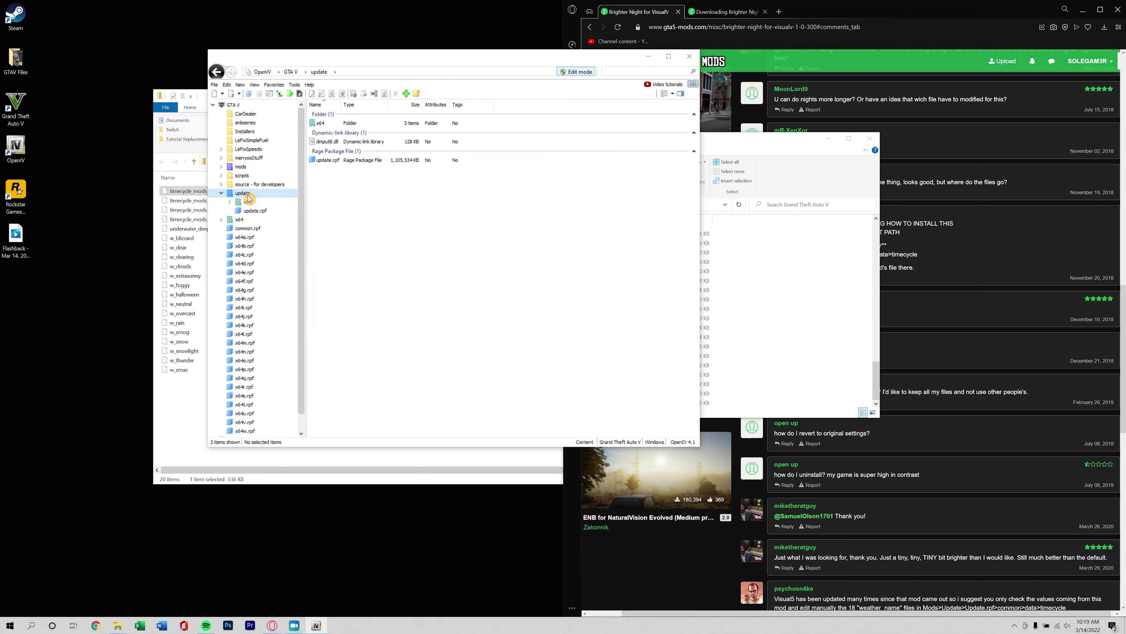
double_click(326, 160)
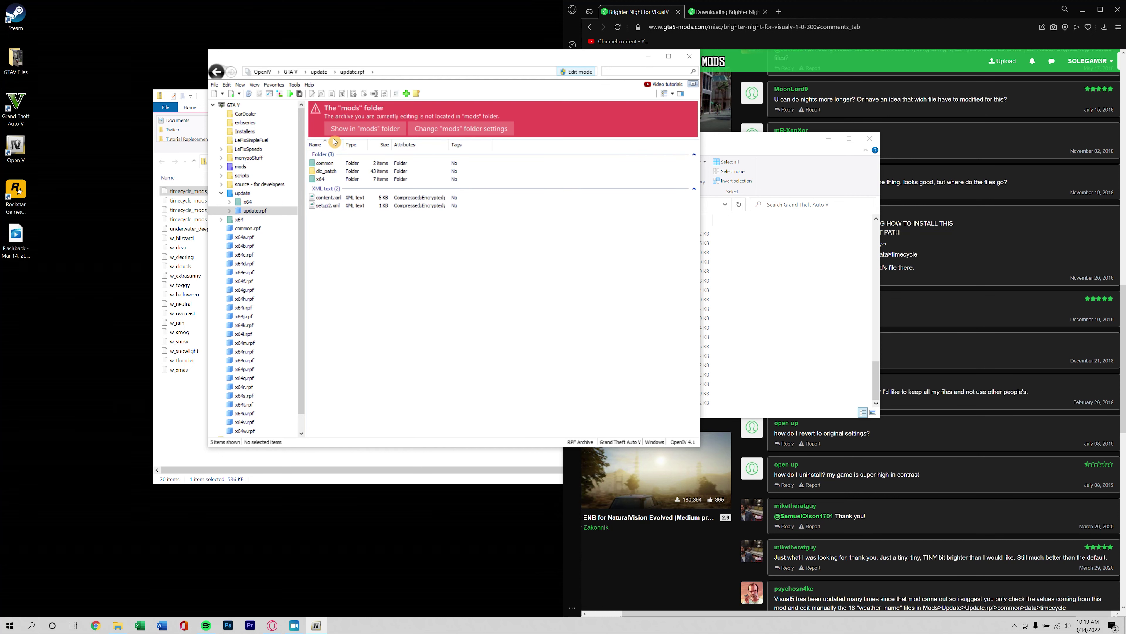
double_click(341, 164)
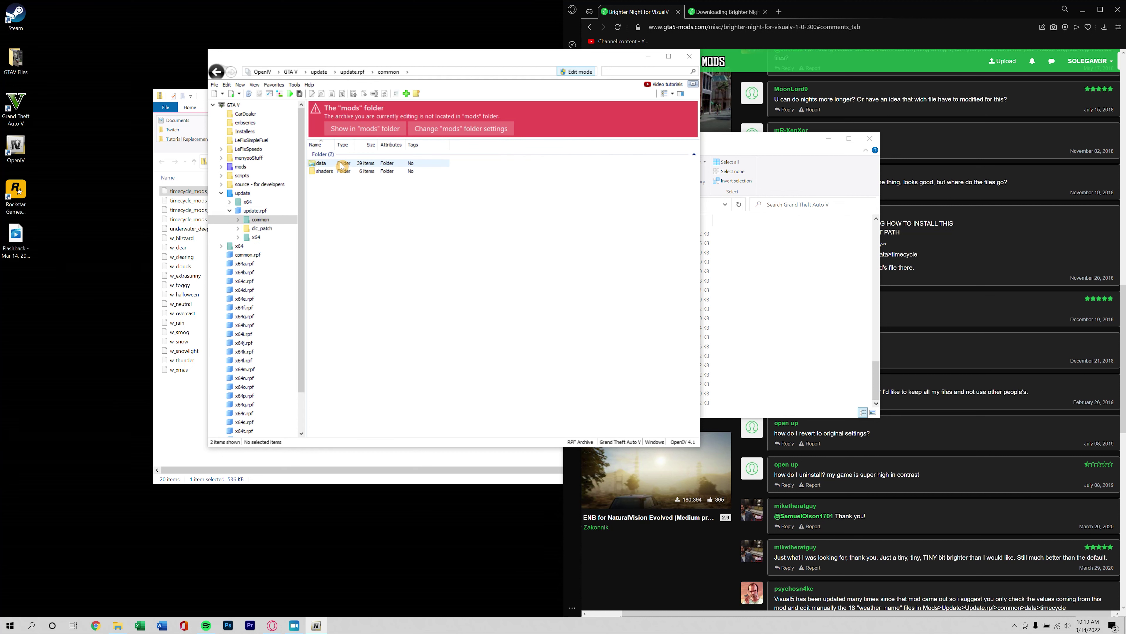
double_click(340, 165)
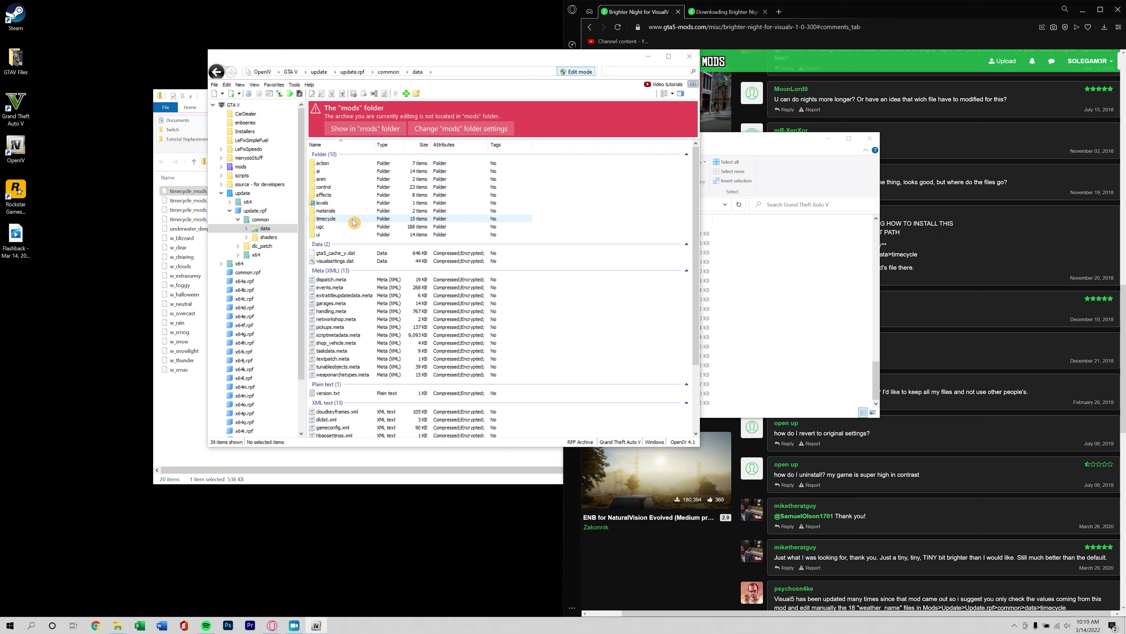
double_click(336, 220)
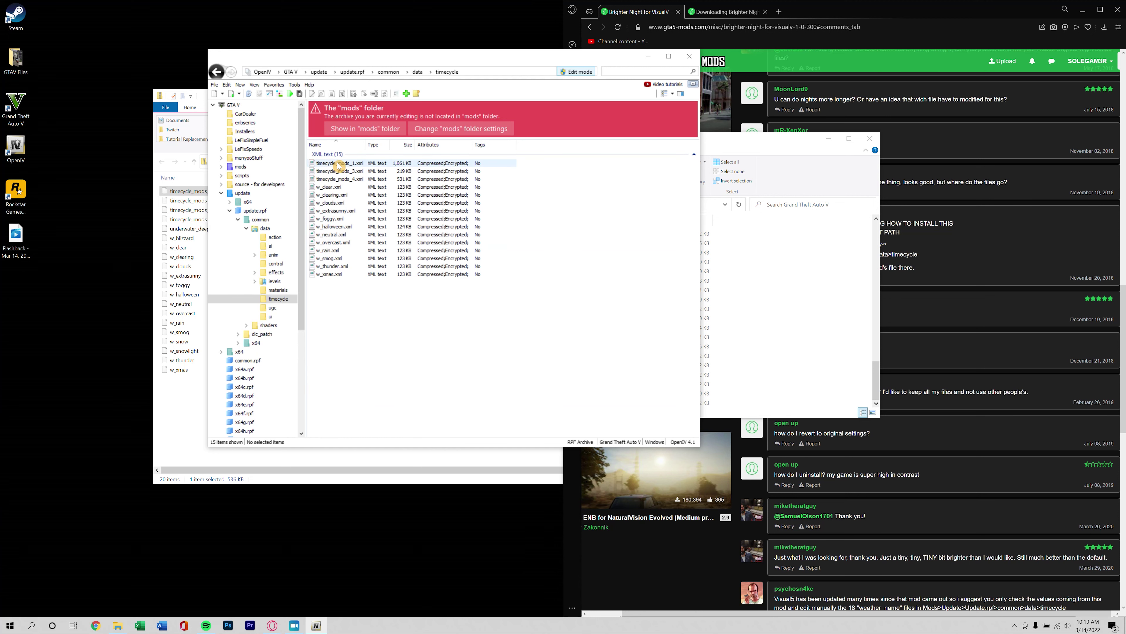
- Return OpenIV to the mods folder and move its window fully into view
click(221, 194)
click(237, 172)
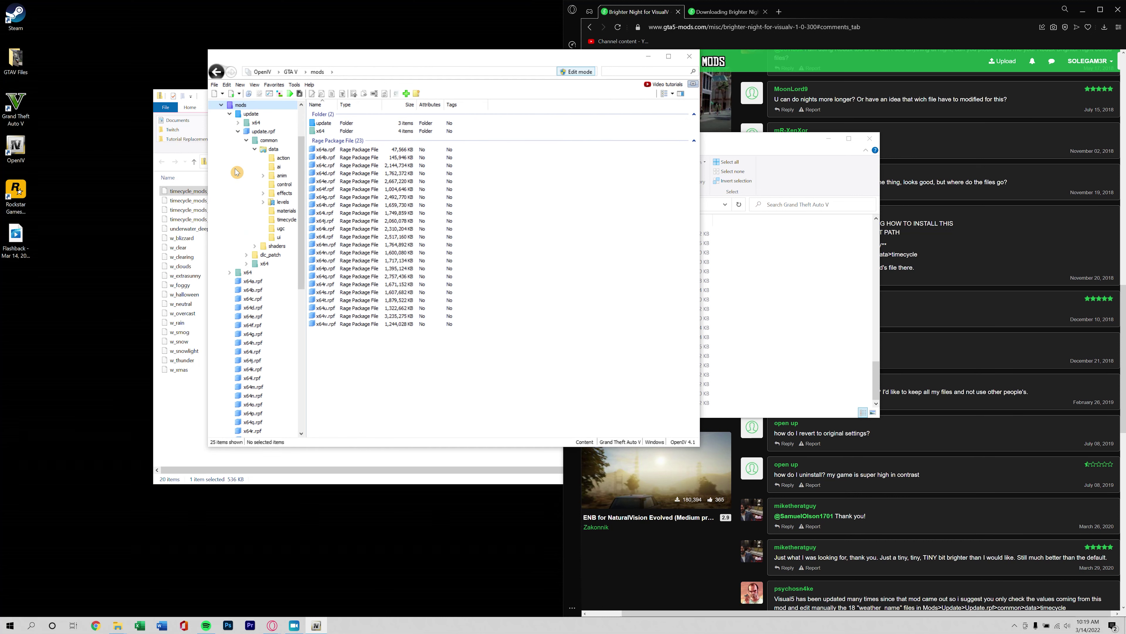
click(979, 248)
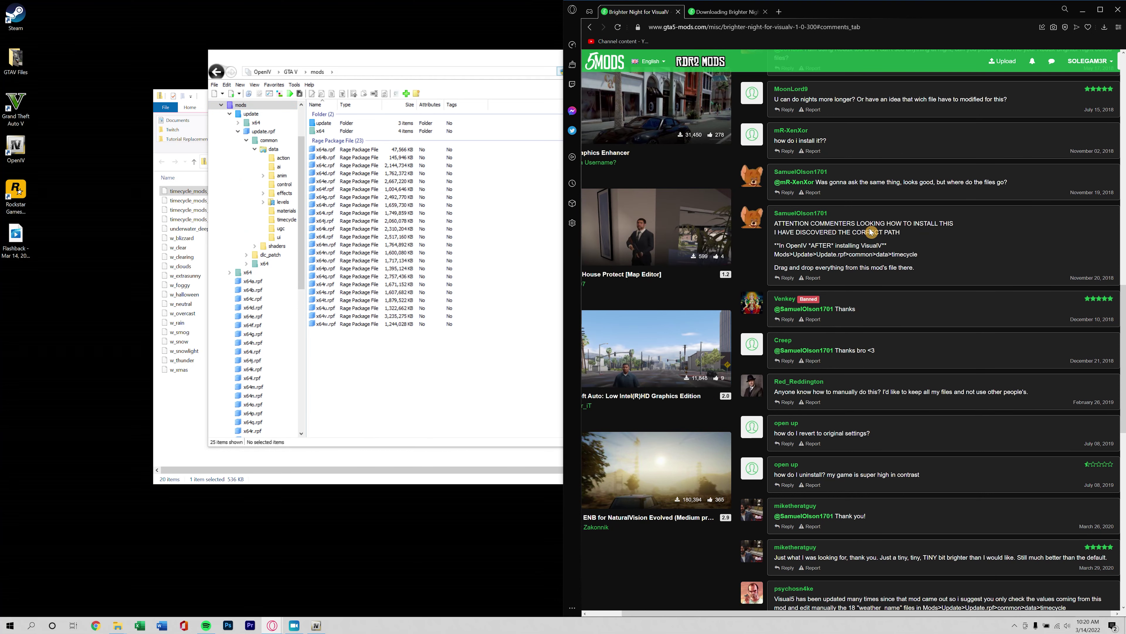
drag(328, 61, 183, 60)
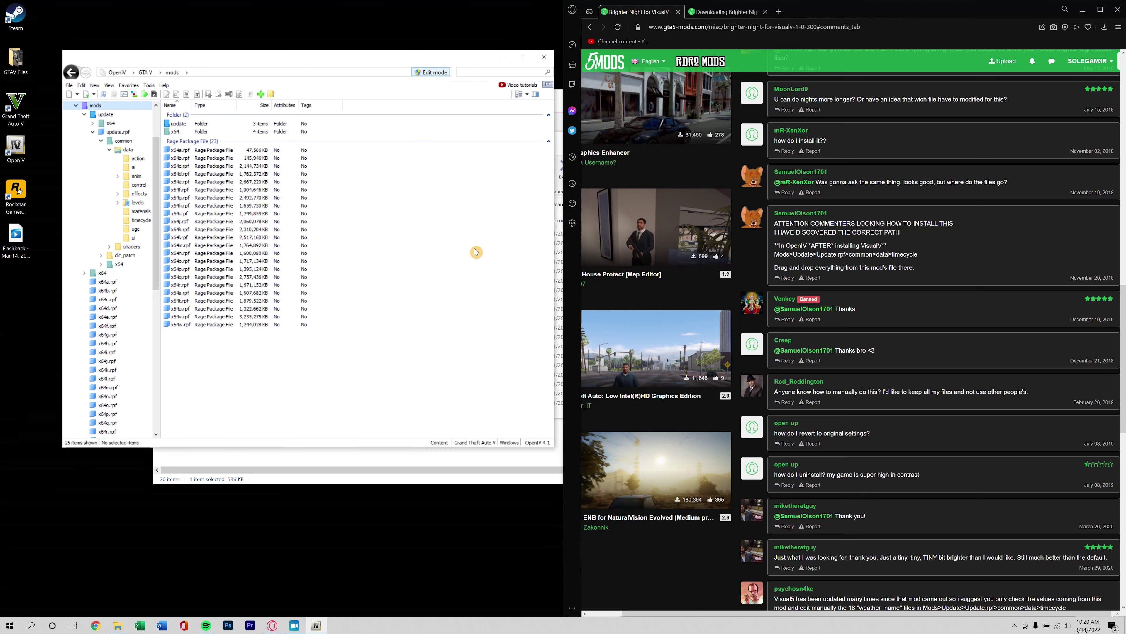
- Switch to the mod's comments page and scroll to the install path comment and back
click(560, 138)
click(562, 151)
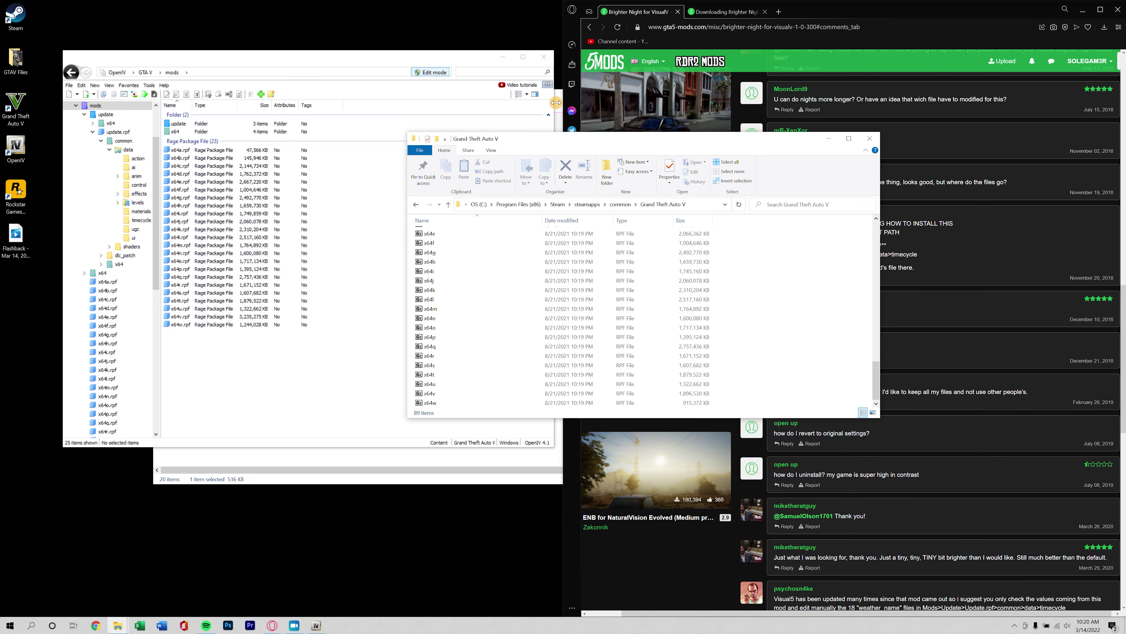
click(1021, 238)
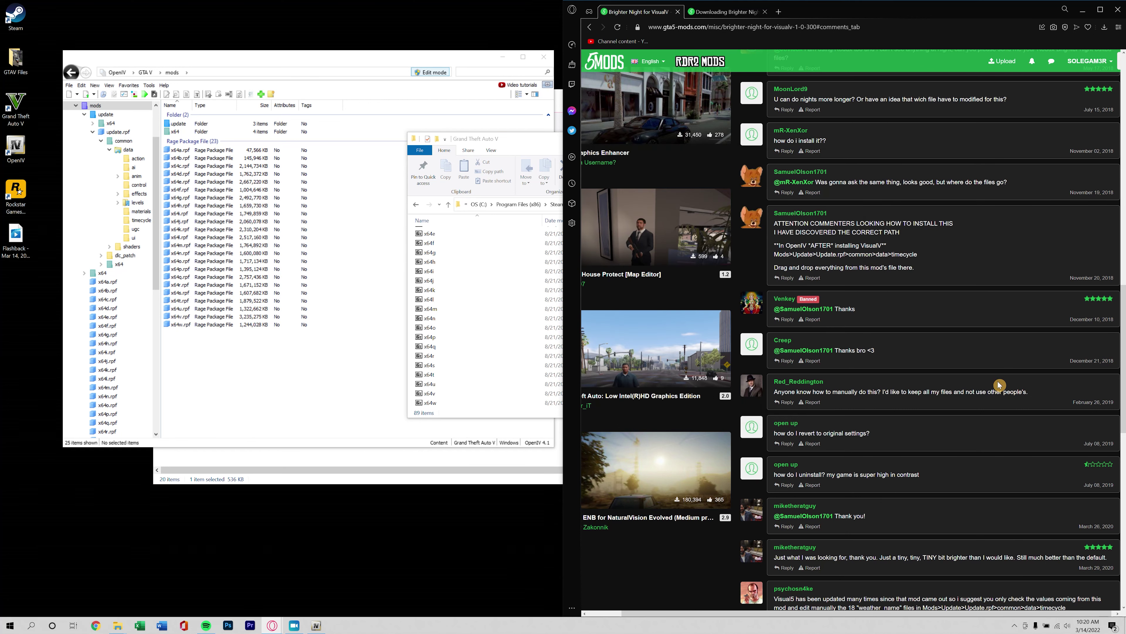
scroll(1002, 381, down, 4)
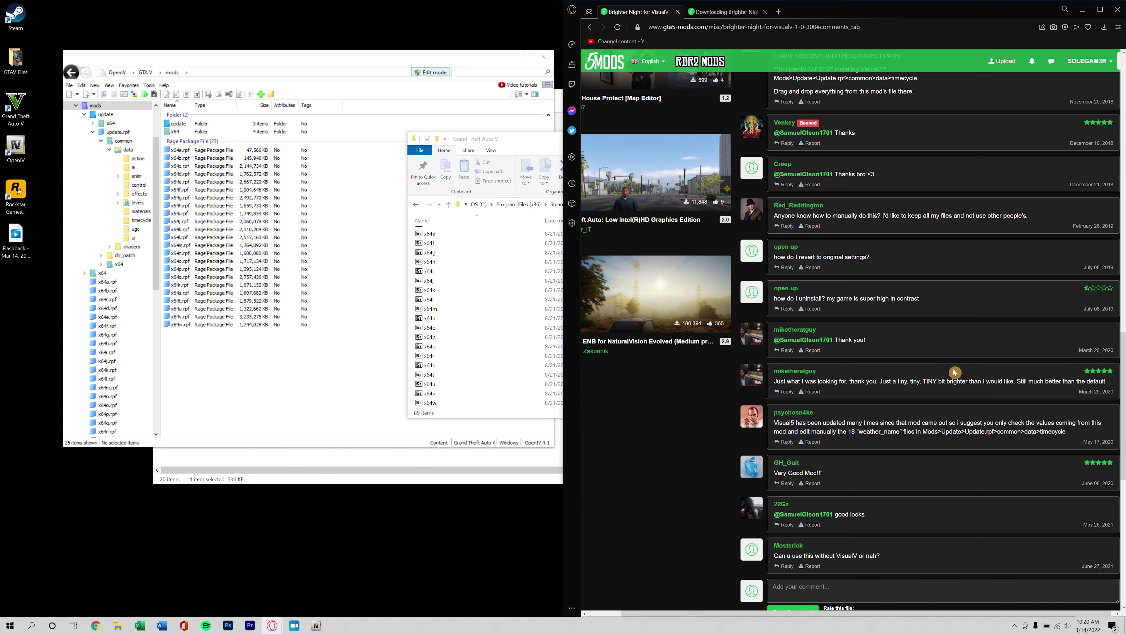
scroll(934, 370, up, 15)
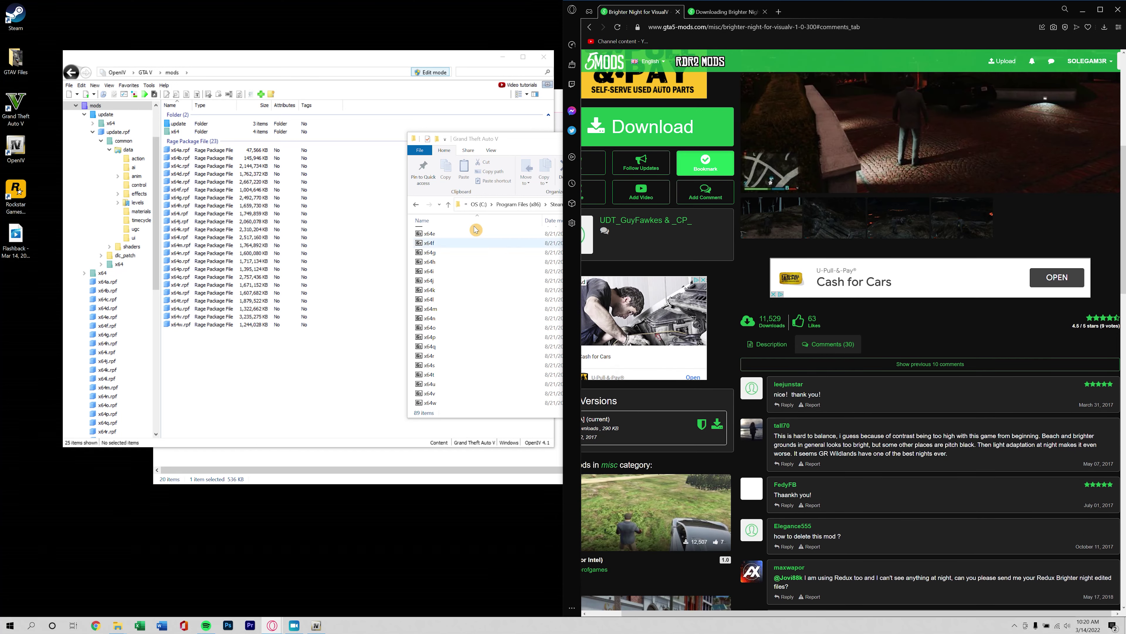
- Close the game folder window, open mods update.rpf's timecycle folder, and bring the 20 extracted XMLs forward
click(516, 142)
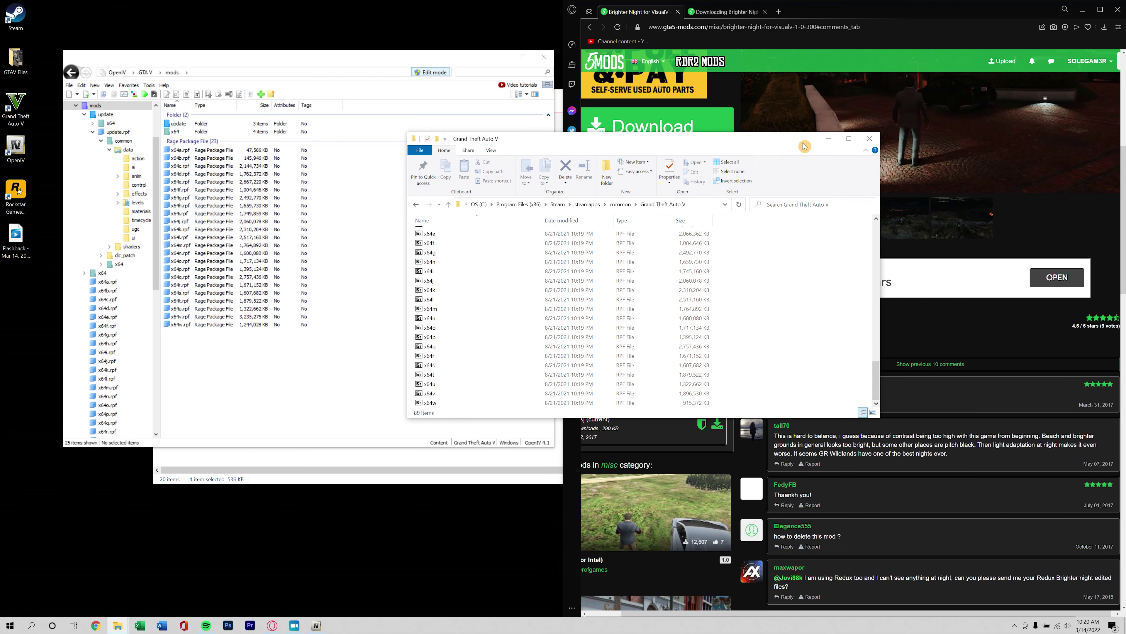
click(870, 138)
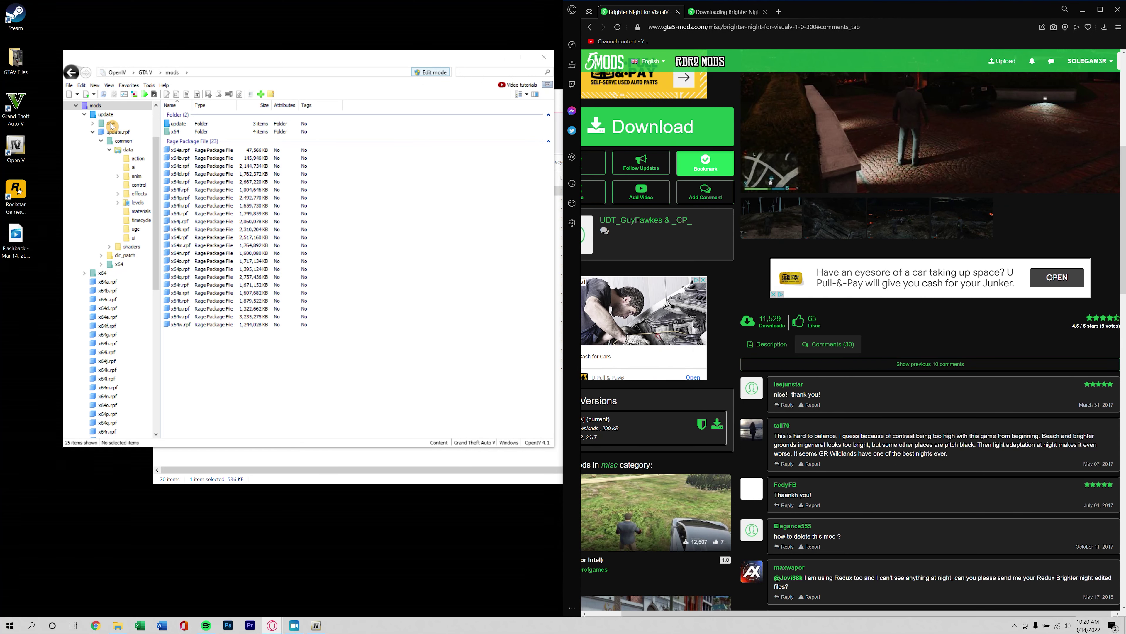
click(101, 114)
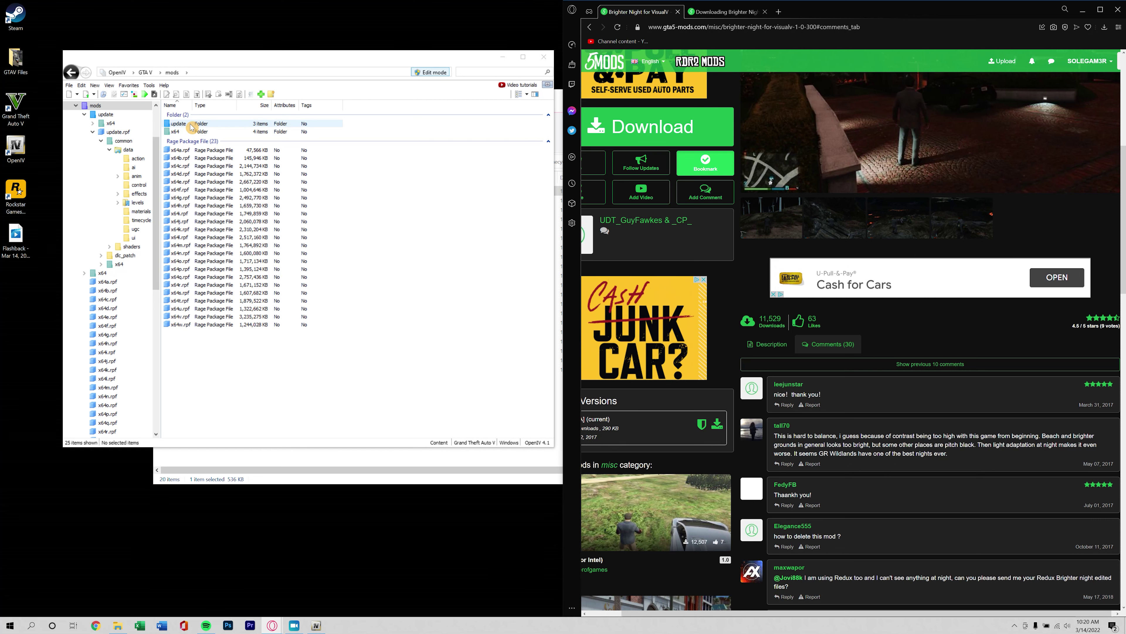
double_click(180, 160)
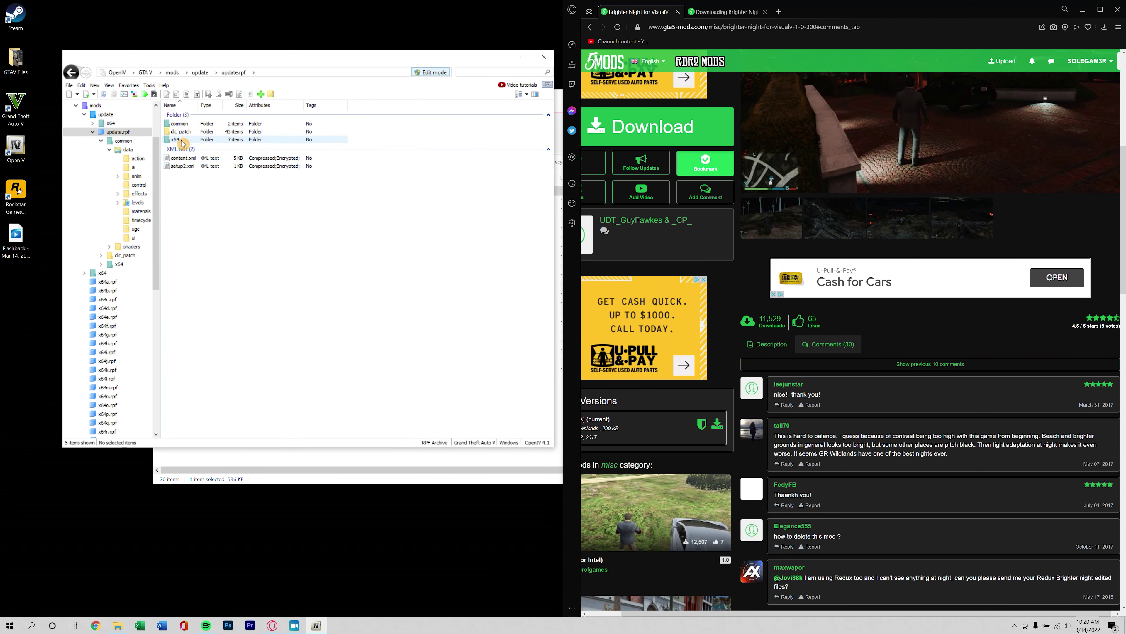
double_click(179, 124)
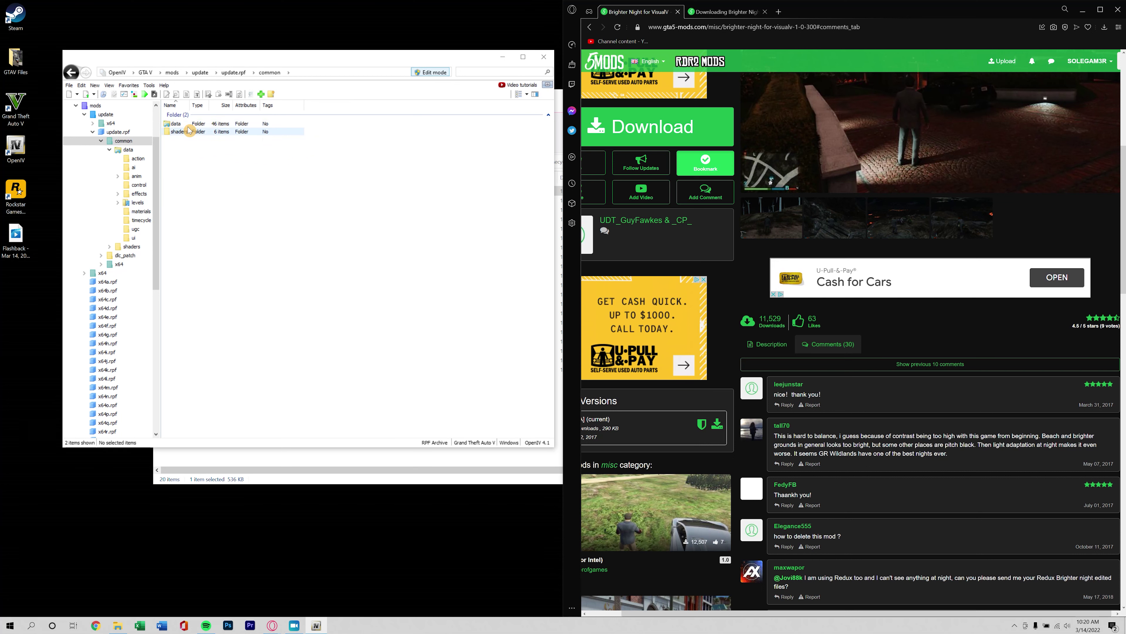
double_click(180, 124)
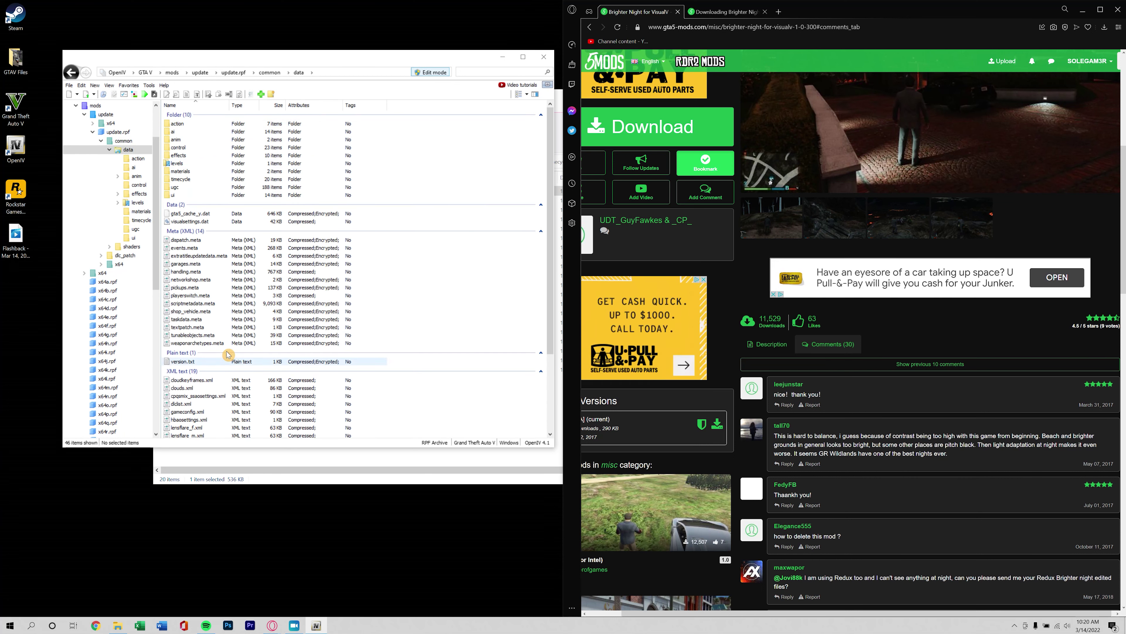
double_click(182, 179)
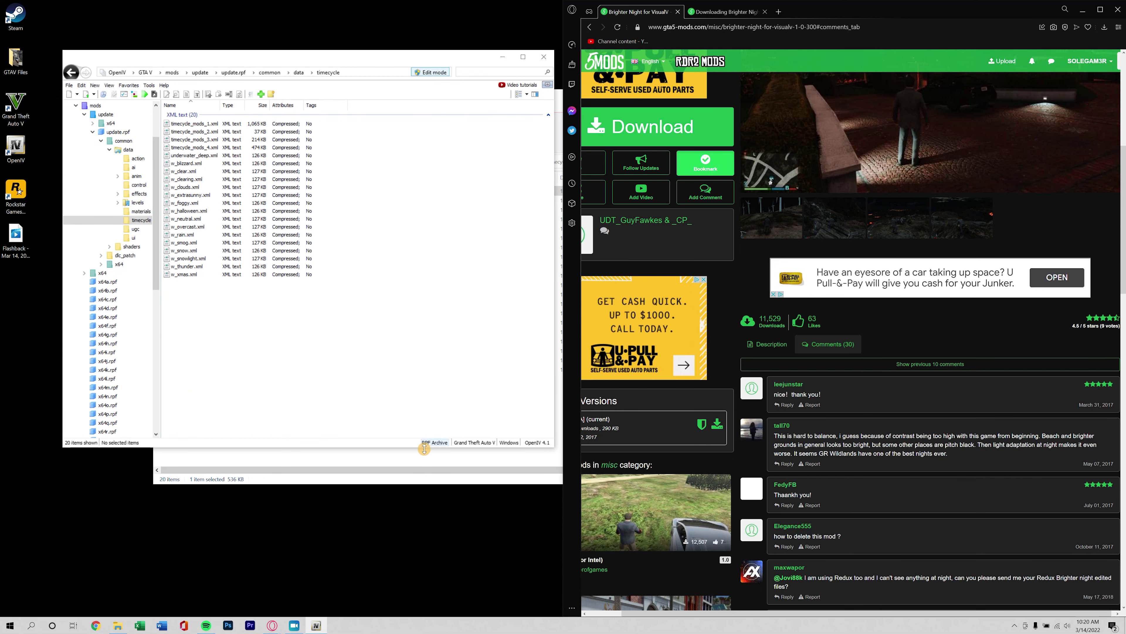
click(413, 466)
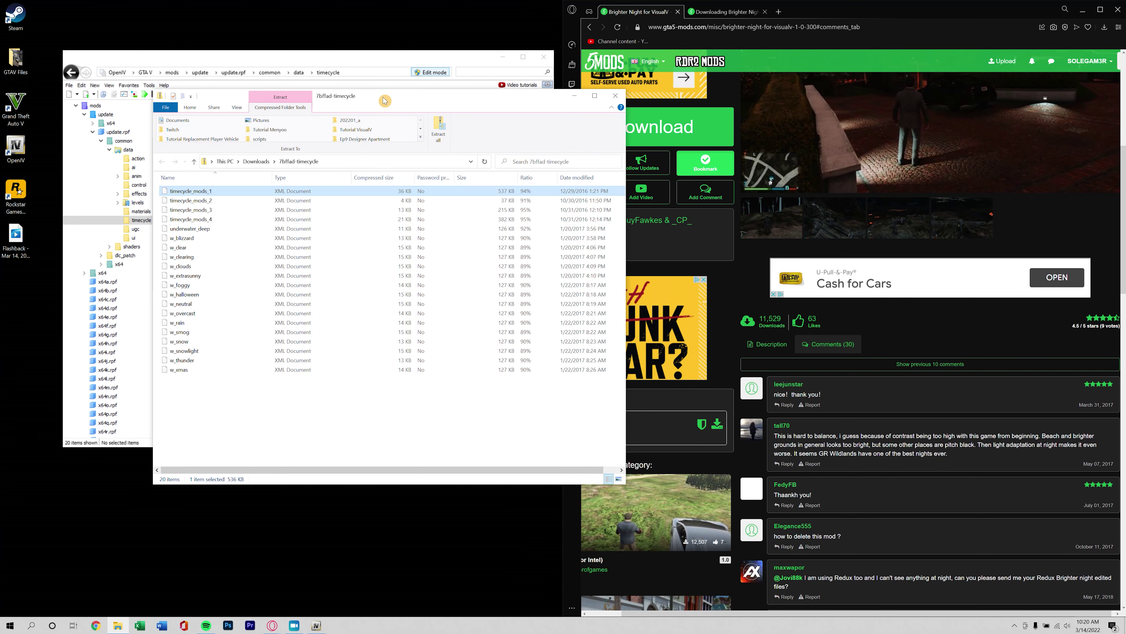
- Select the extracted timecycle XML files, then create and open a desktop folder named 'Brighter nights'
drag(382, 103, 598, 172)
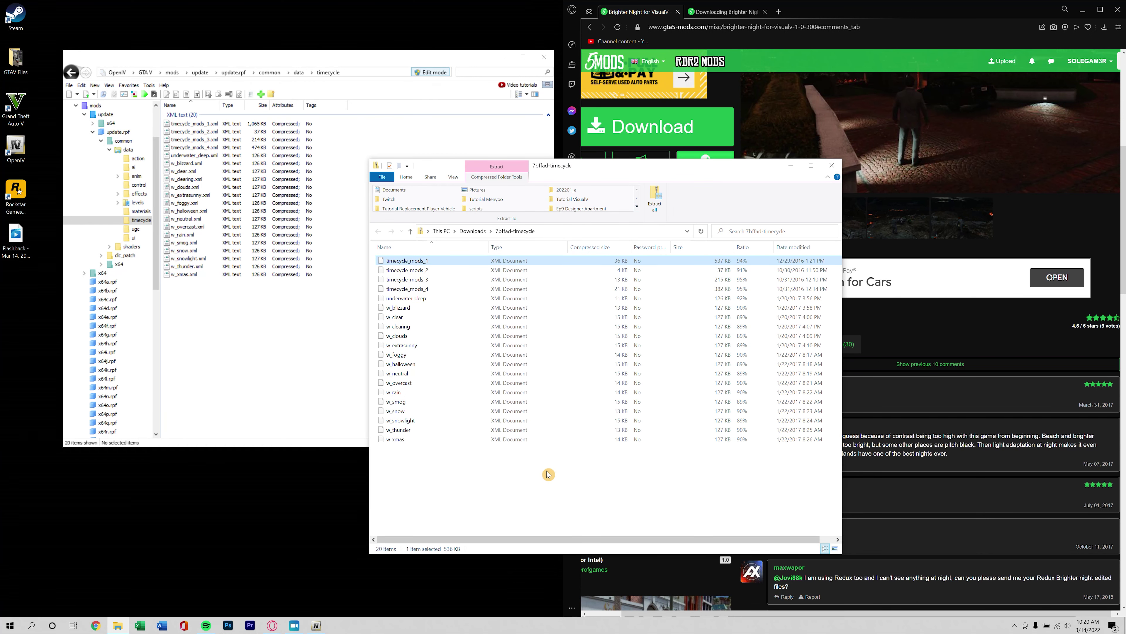
drag(476, 472, 405, 257)
right_click(117, 515)
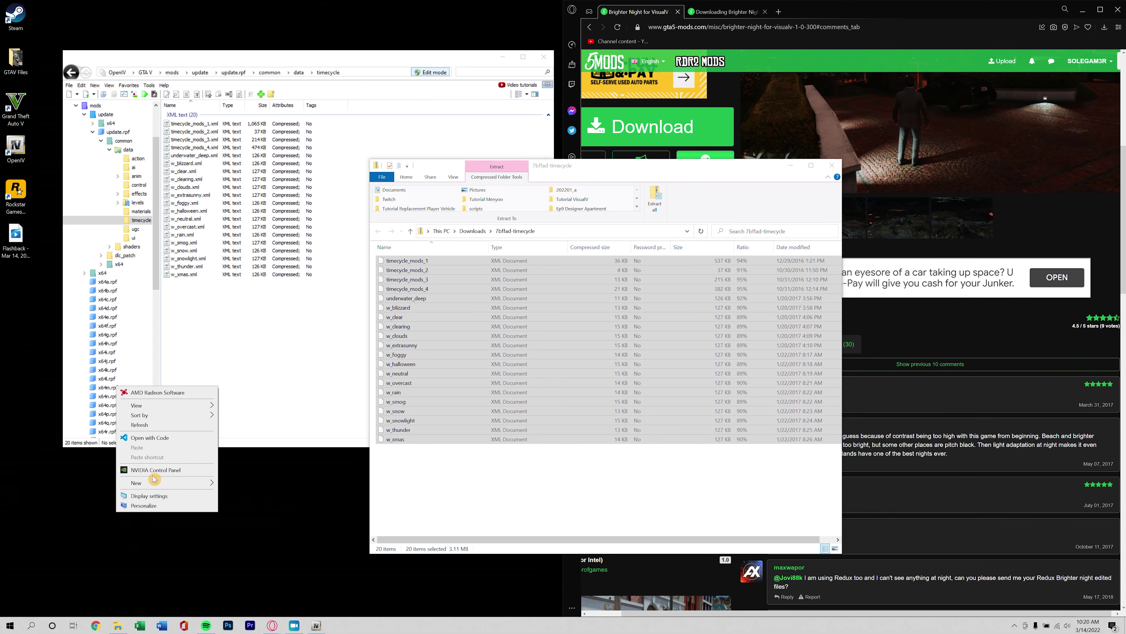
mouse_move(151, 483)
click(270, 486)
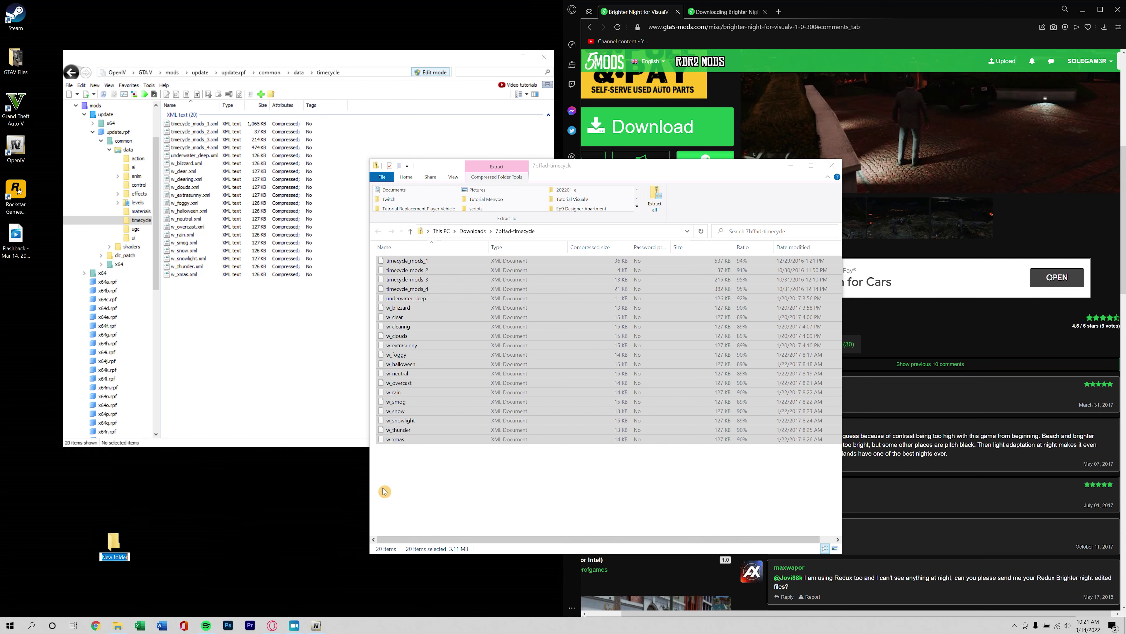
text(Brighter nights)
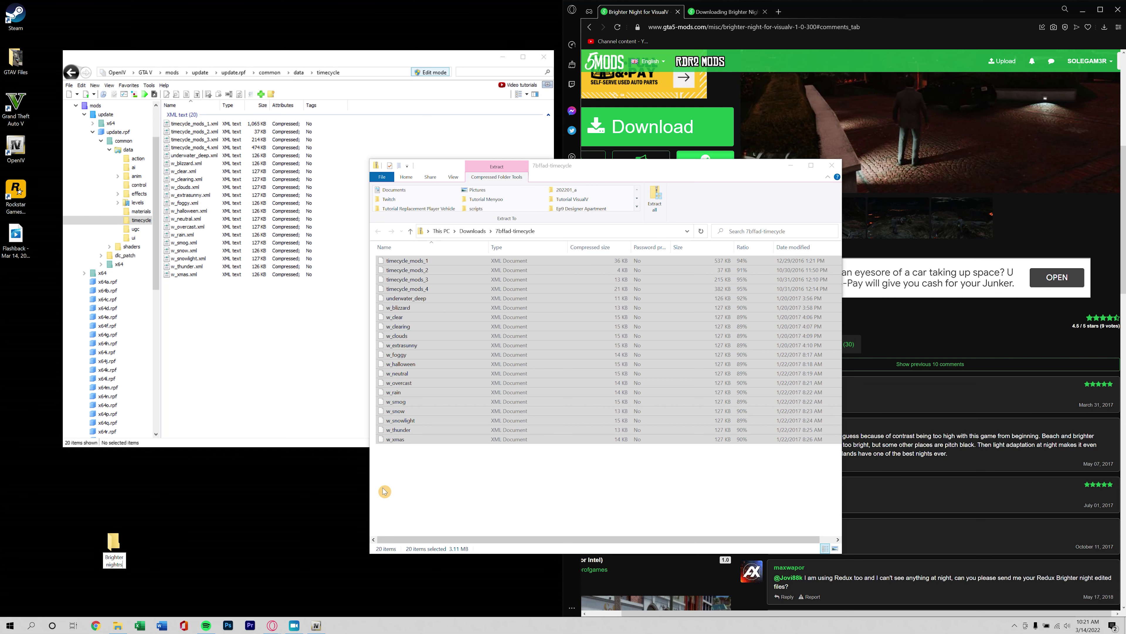
key(Return)
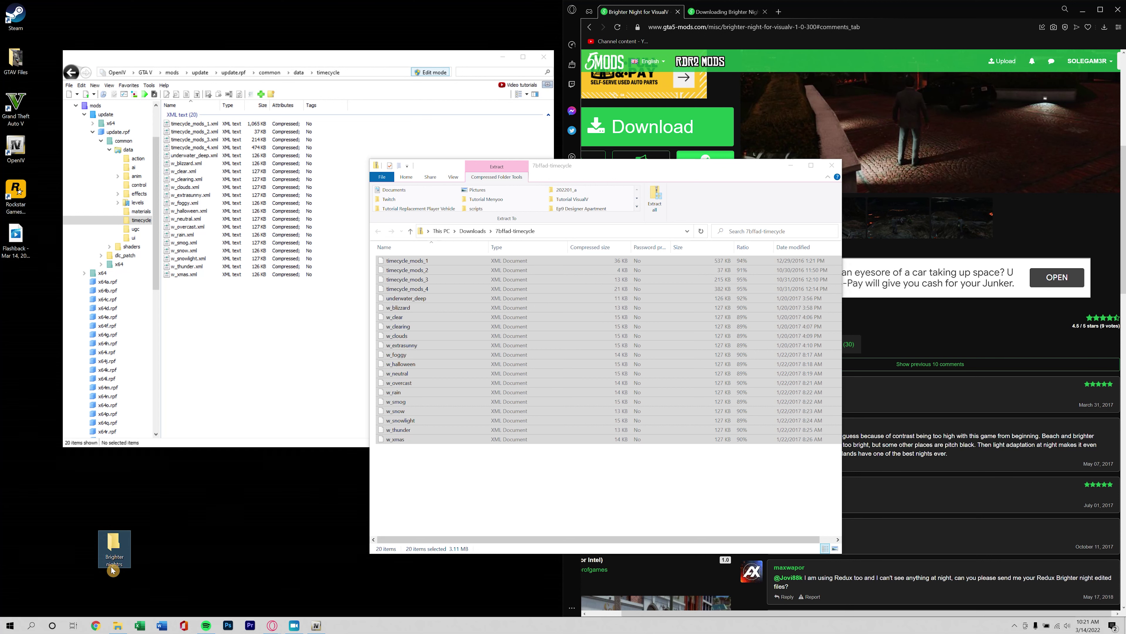
double_click(126, 561)
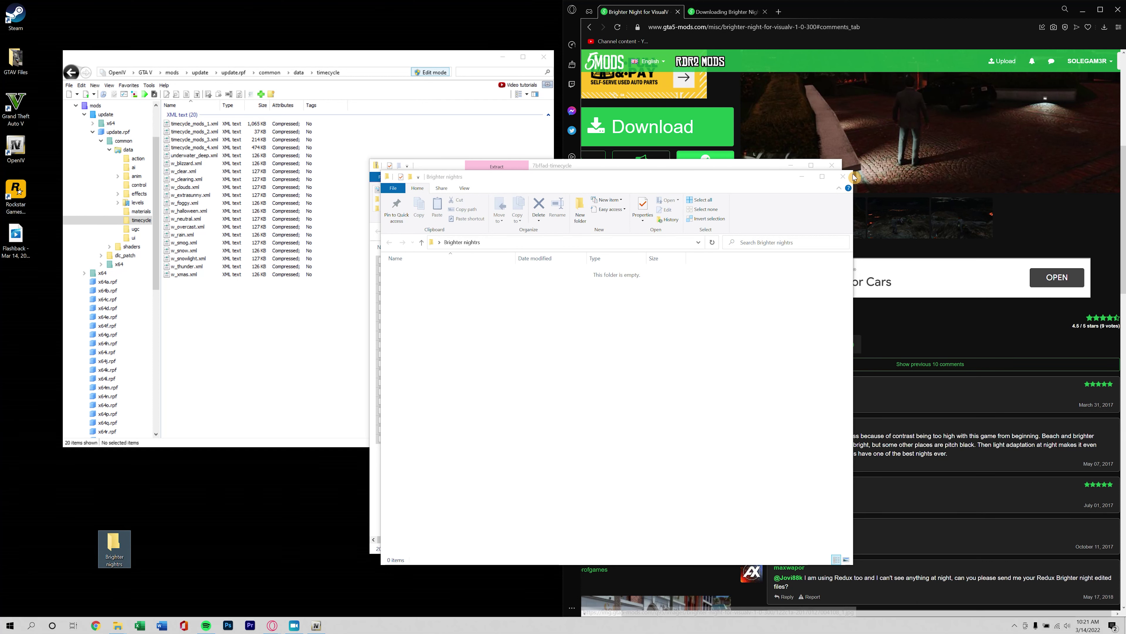
- Copy the 20 extracted timecycle XML files into Brighter nights and close the archive window
click(637, 182)
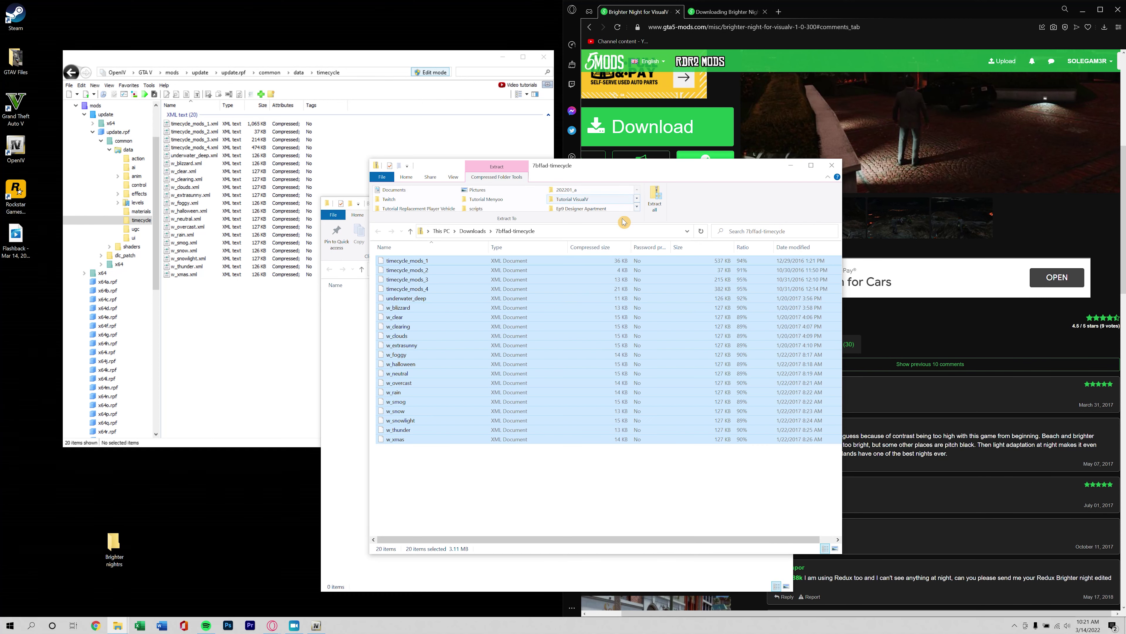
drag(436, 331, 354, 391)
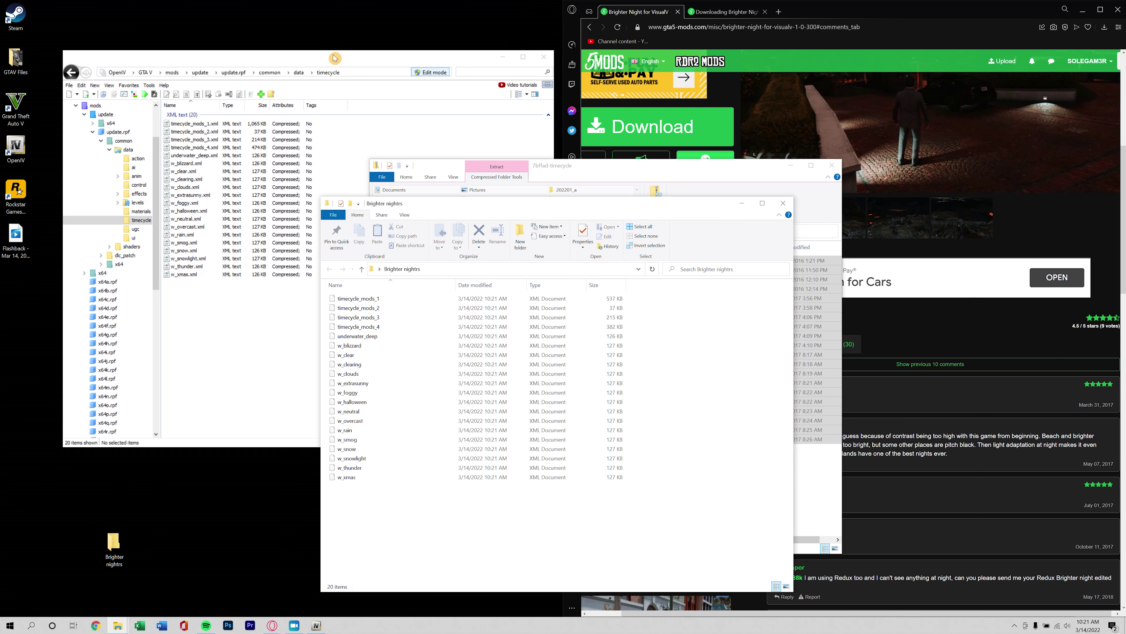
drag(663, 171, 685, 167)
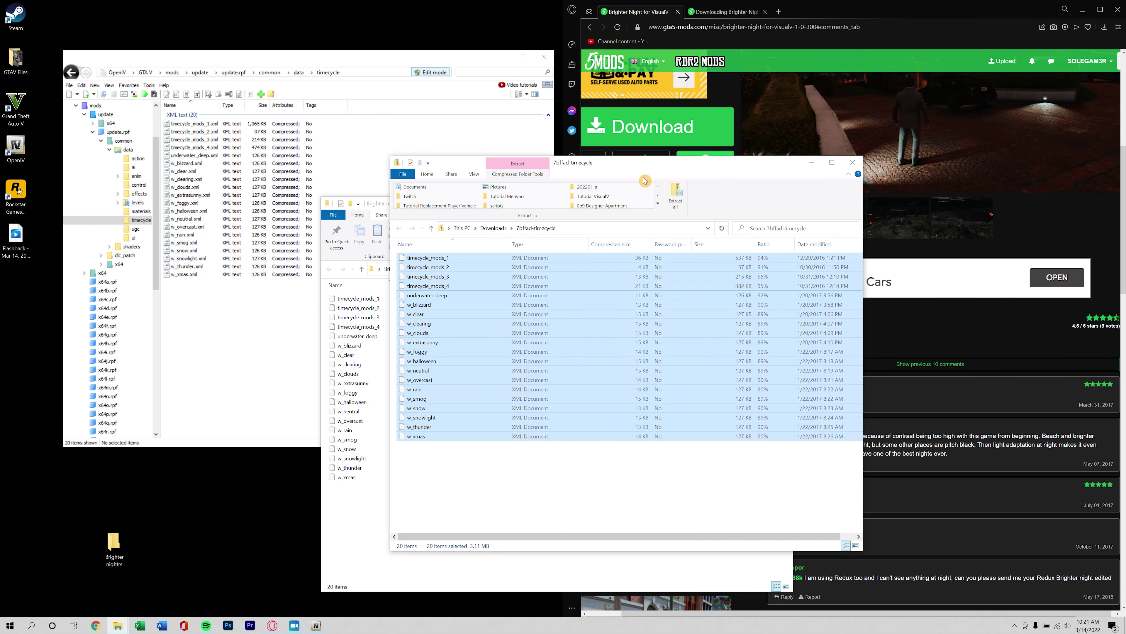
click(853, 162)
- Move the 20 files from Brighter nights into OpenIV's timecycle folder, replacing the originals
drag(585, 211, 658, 179)
drag(464, 499, 226, 310)
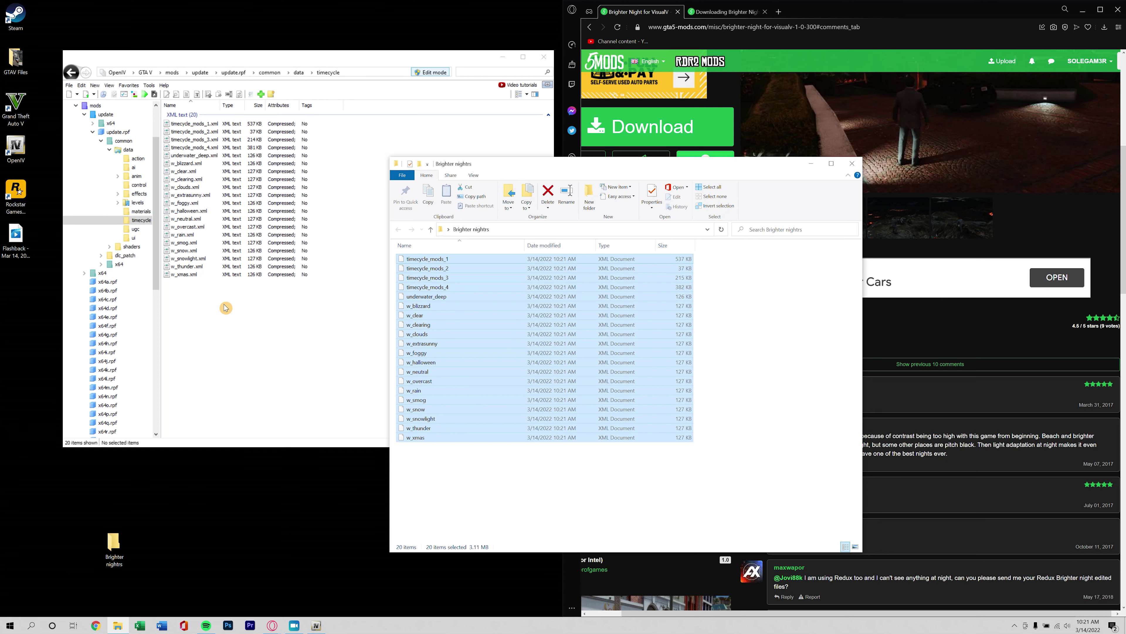
click(750, 271)
click(811, 164)
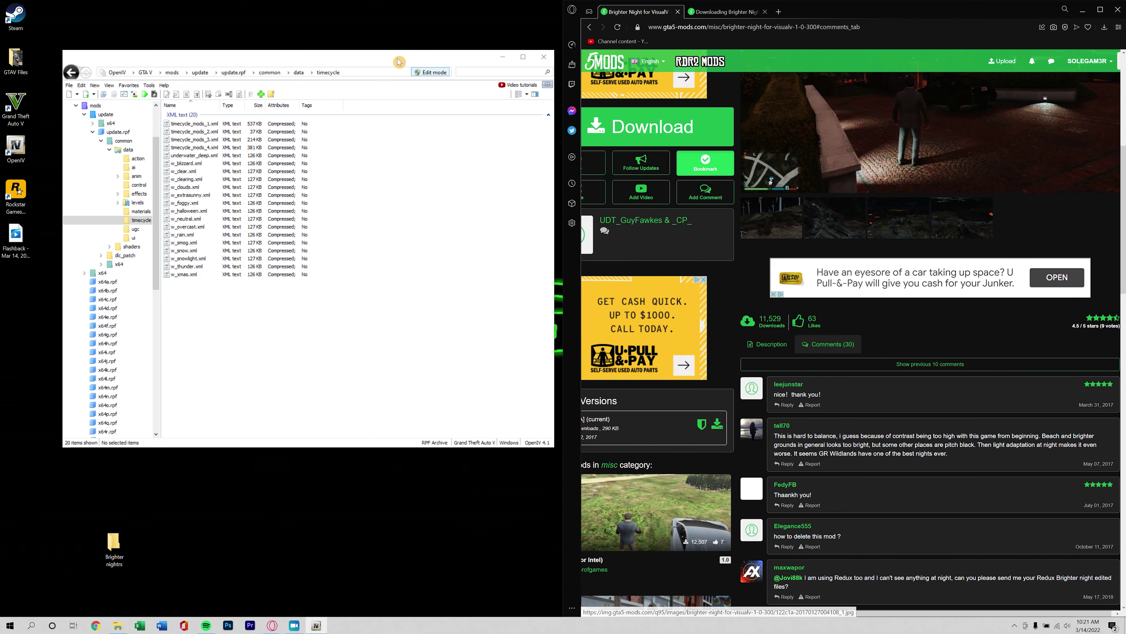